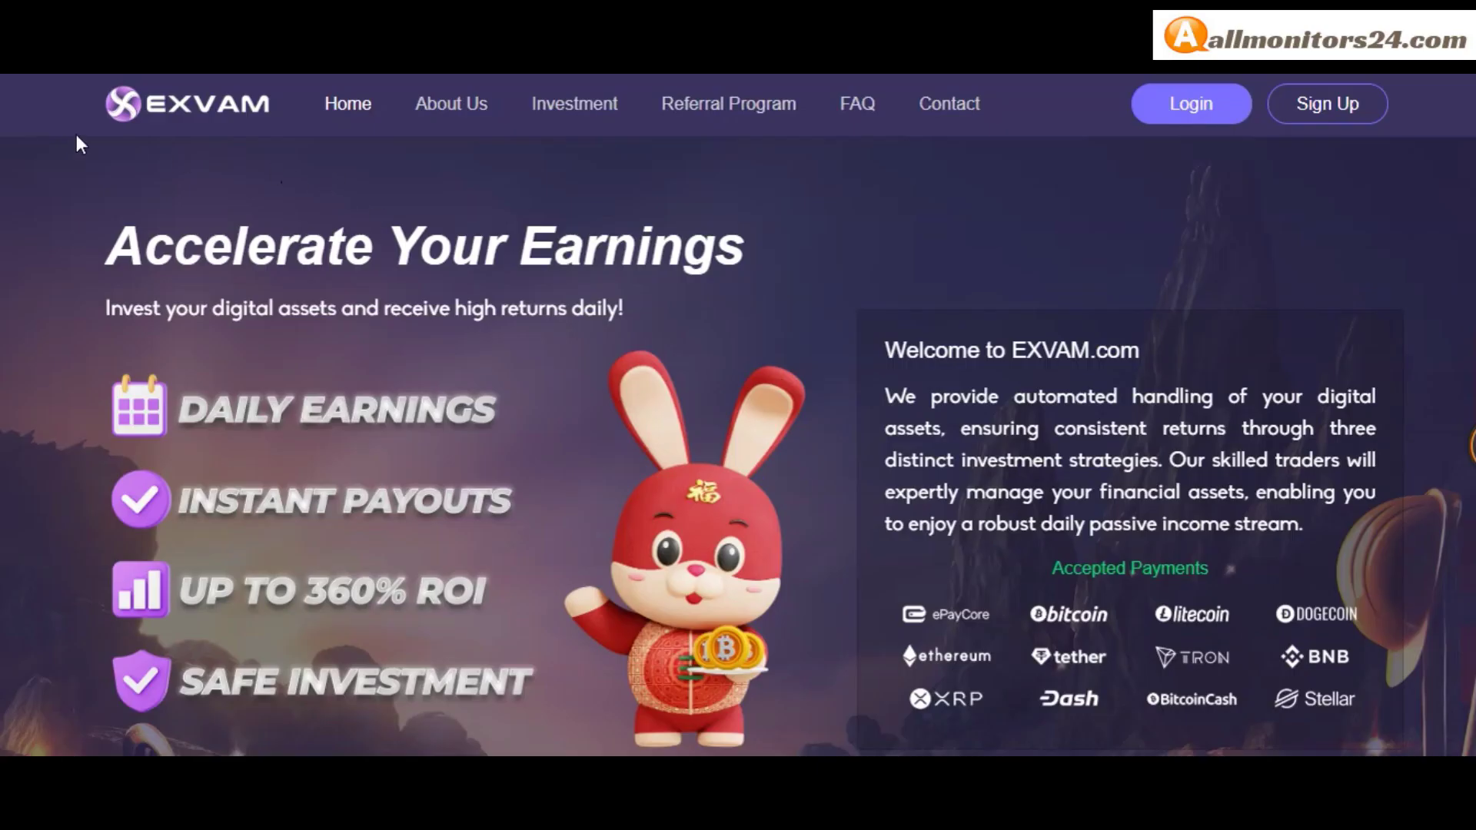
{"action": "scroll", "coordinate": [445, 203], "scroll_direction": "down", "scroll_amount": 5}
{"action": "scroll", "coordinate": [452, 214], "scroll_direction": "down", "scroll_amount": 5}
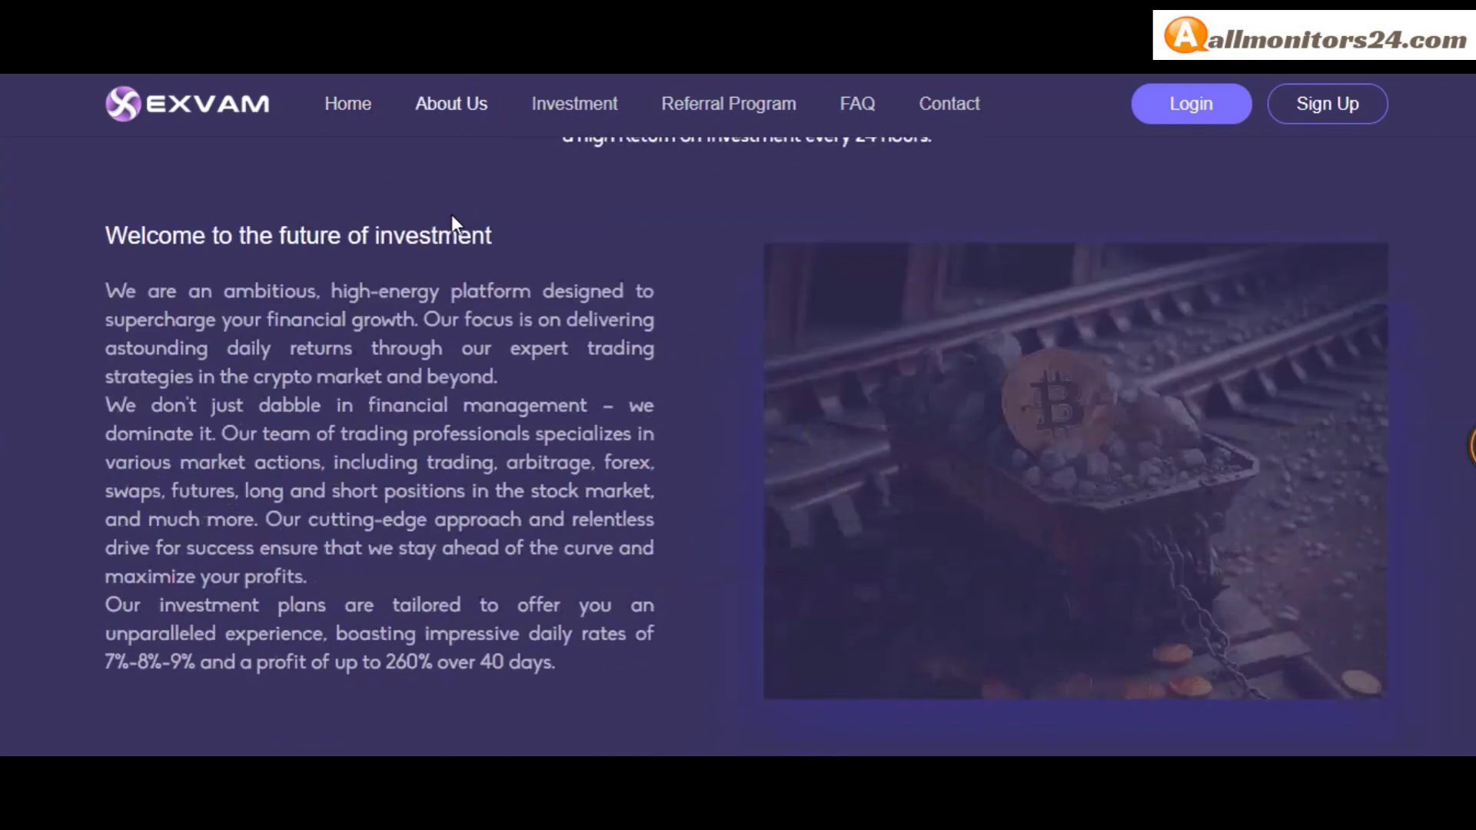
{"action": "scroll", "coordinate": [454, 220], "scroll_direction": "down", "scroll_amount": 5}
{"action": "scroll", "coordinate": [461, 208], "scroll_direction": "up", "scroll_amount": 2}
{"action": "scroll", "coordinate": [469, 201], "scroll_direction": "up", "scroll_amount": 5}
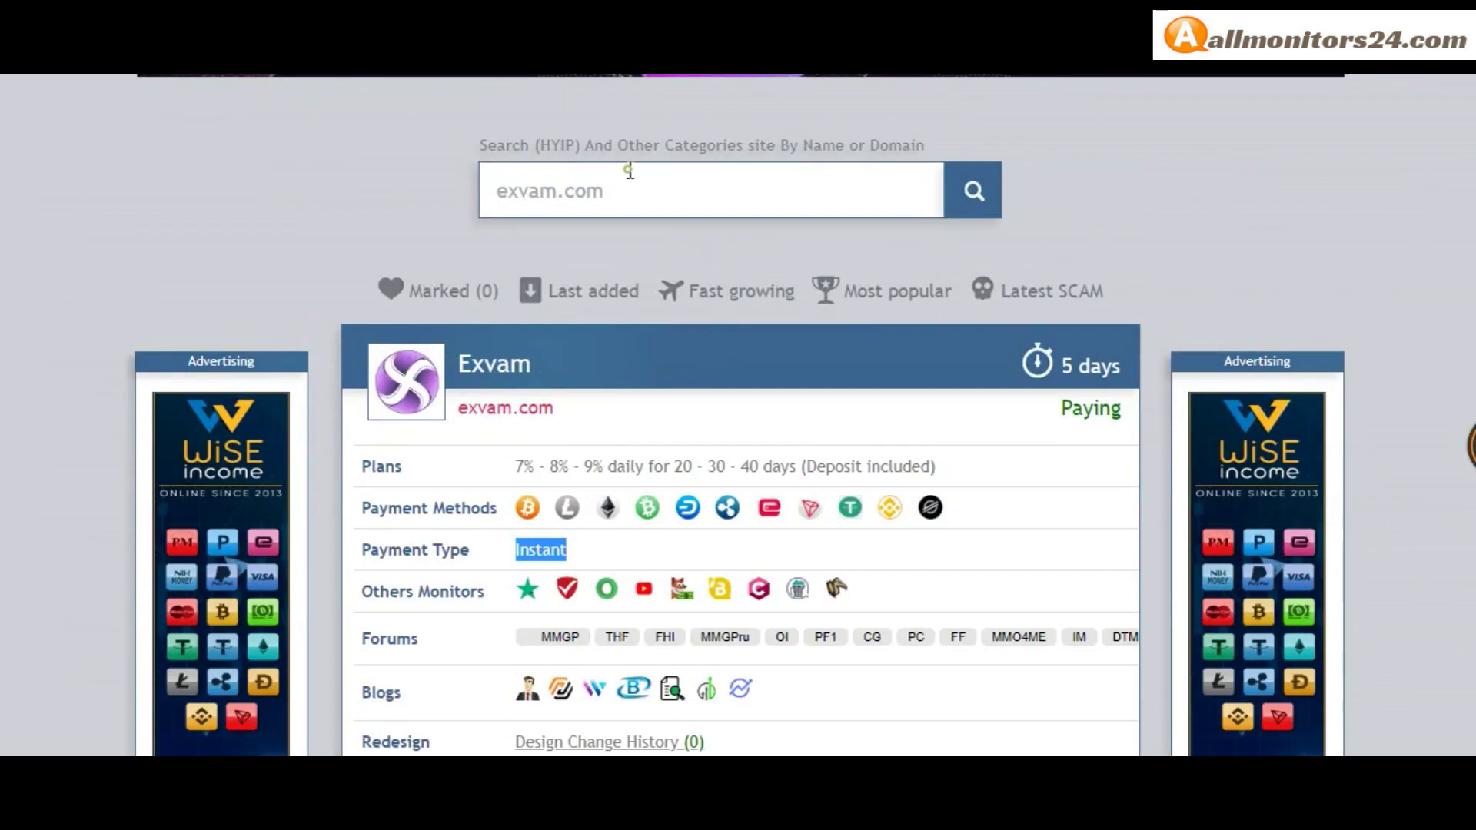
Search allmonitors24 for exvam.com to bring up its Paying listing
{"action": "left_click", "coordinate": [628, 171]}
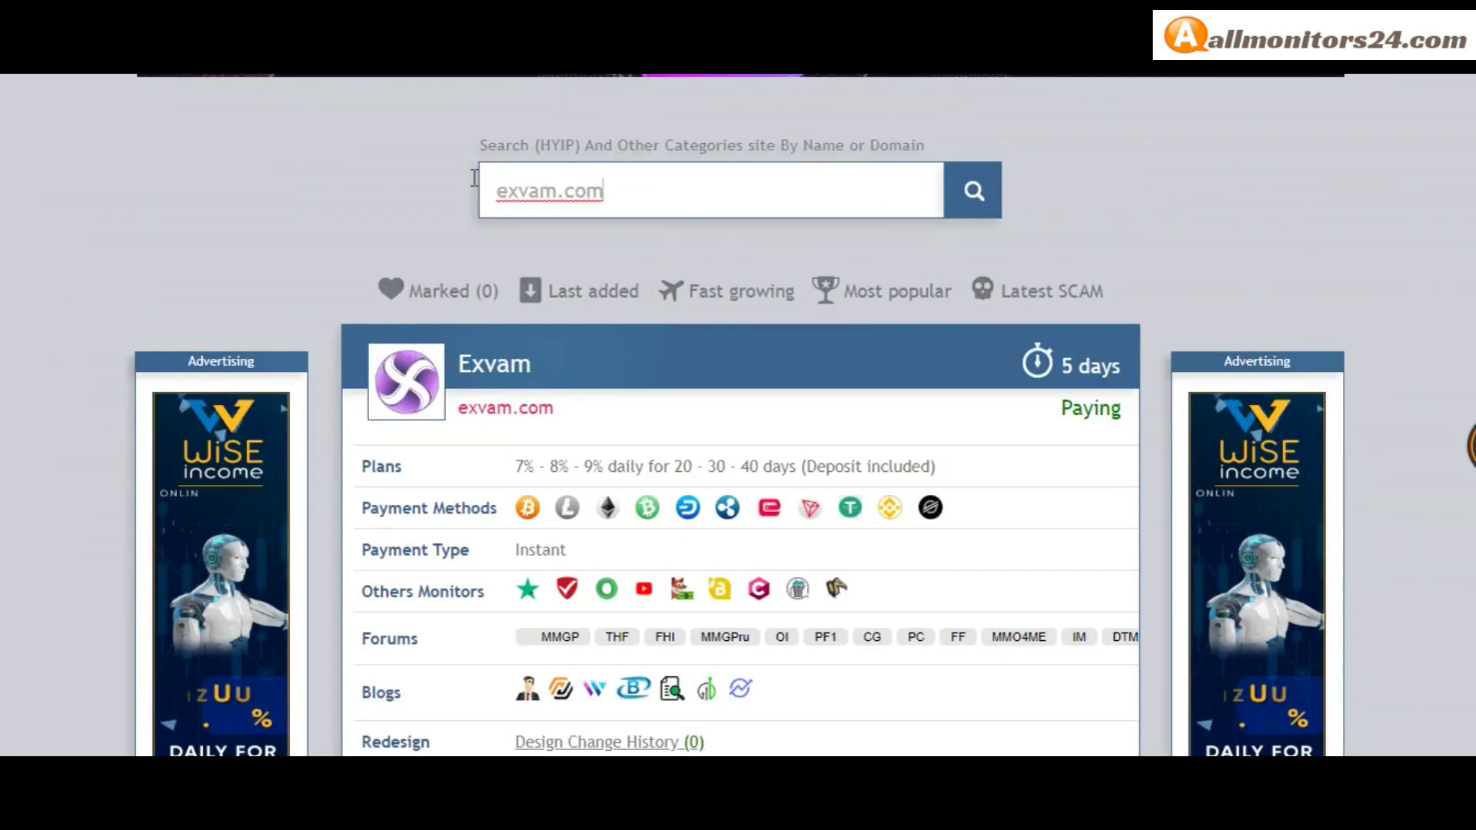
{"action": "scroll", "coordinate": [521, 236], "scroll_direction": "down", "scroll_amount": 2}
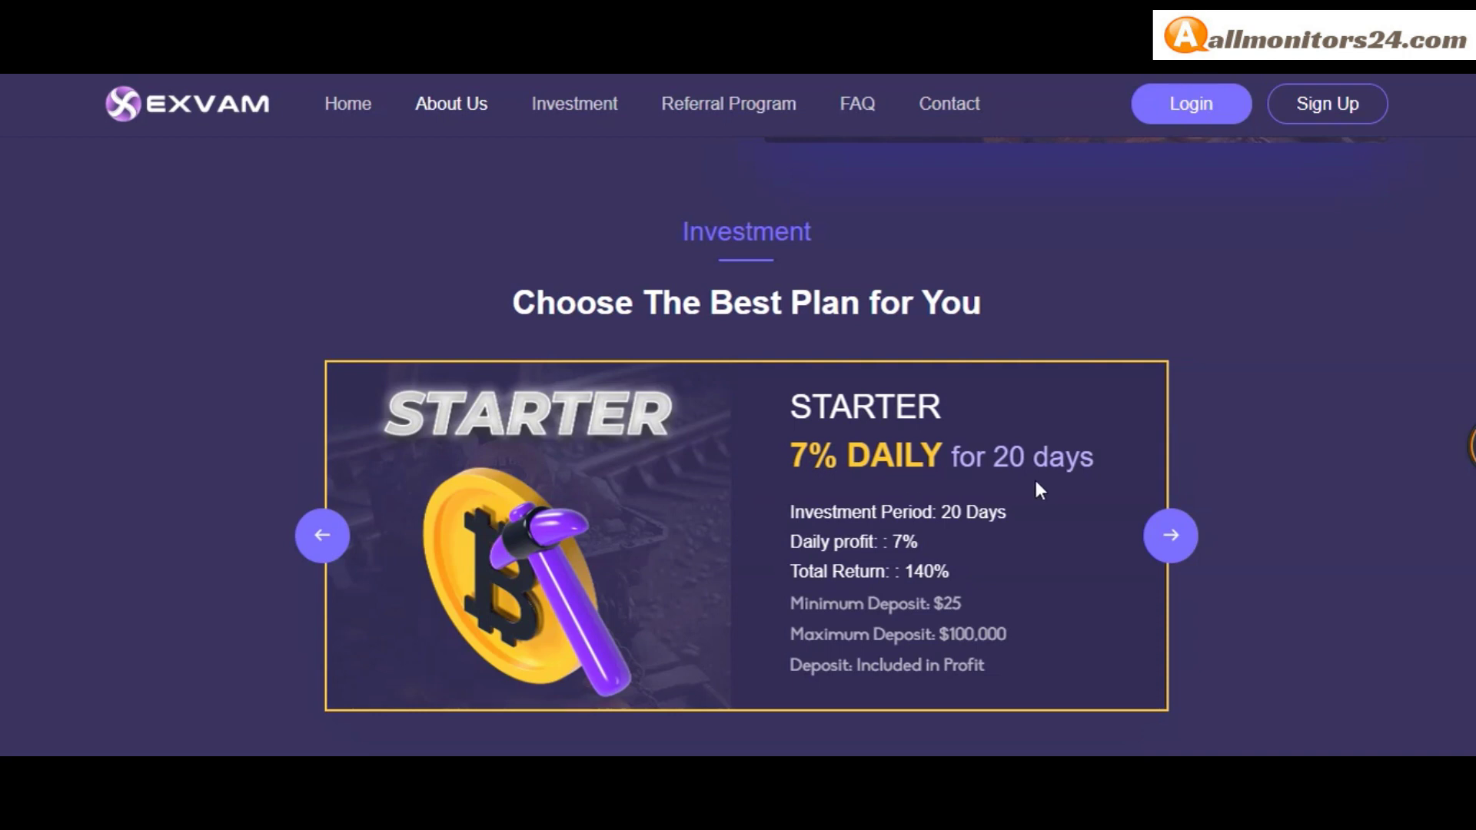
{"action": "scroll", "coordinate": [1035, 482], "scroll_direction": "down", "scroll_amount": 2}
{"action": "scroll", "coordinate": [1036, 481], "scroll_direction": "down", "scroll_amount": 3}
{"action": "scroll", "coordinate": [1035, 480], "scroll_direction": "down", "scroll_amount": 2}
{"action": "scroll", "coordinate": [1035, 481], "scroll_direction": "up", "scroll_amount": 4}
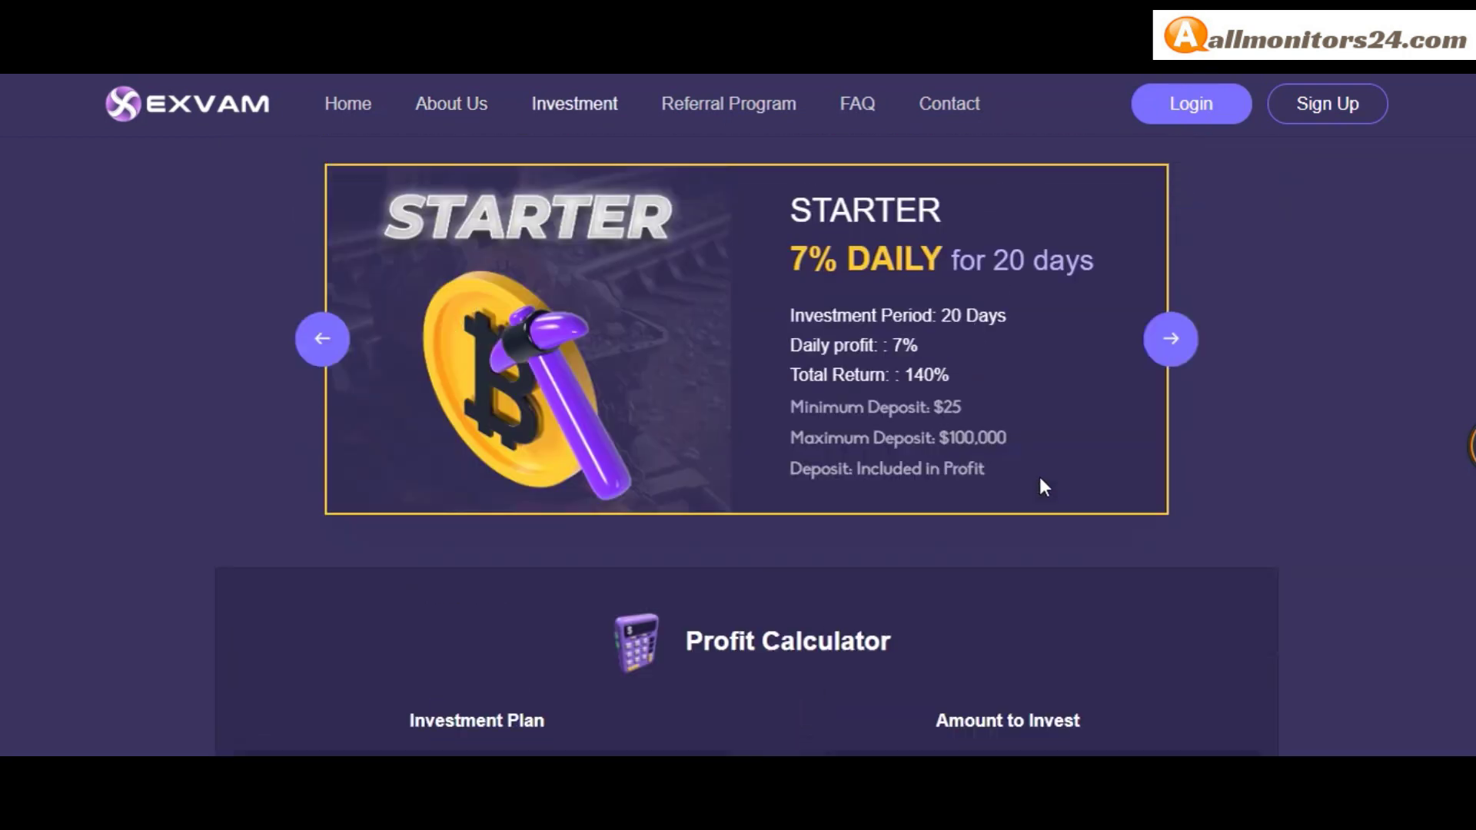
{"action": "scroll", "coordinate": [1039, 476], "scroll_direction": "up", "scroll_amount": 2}
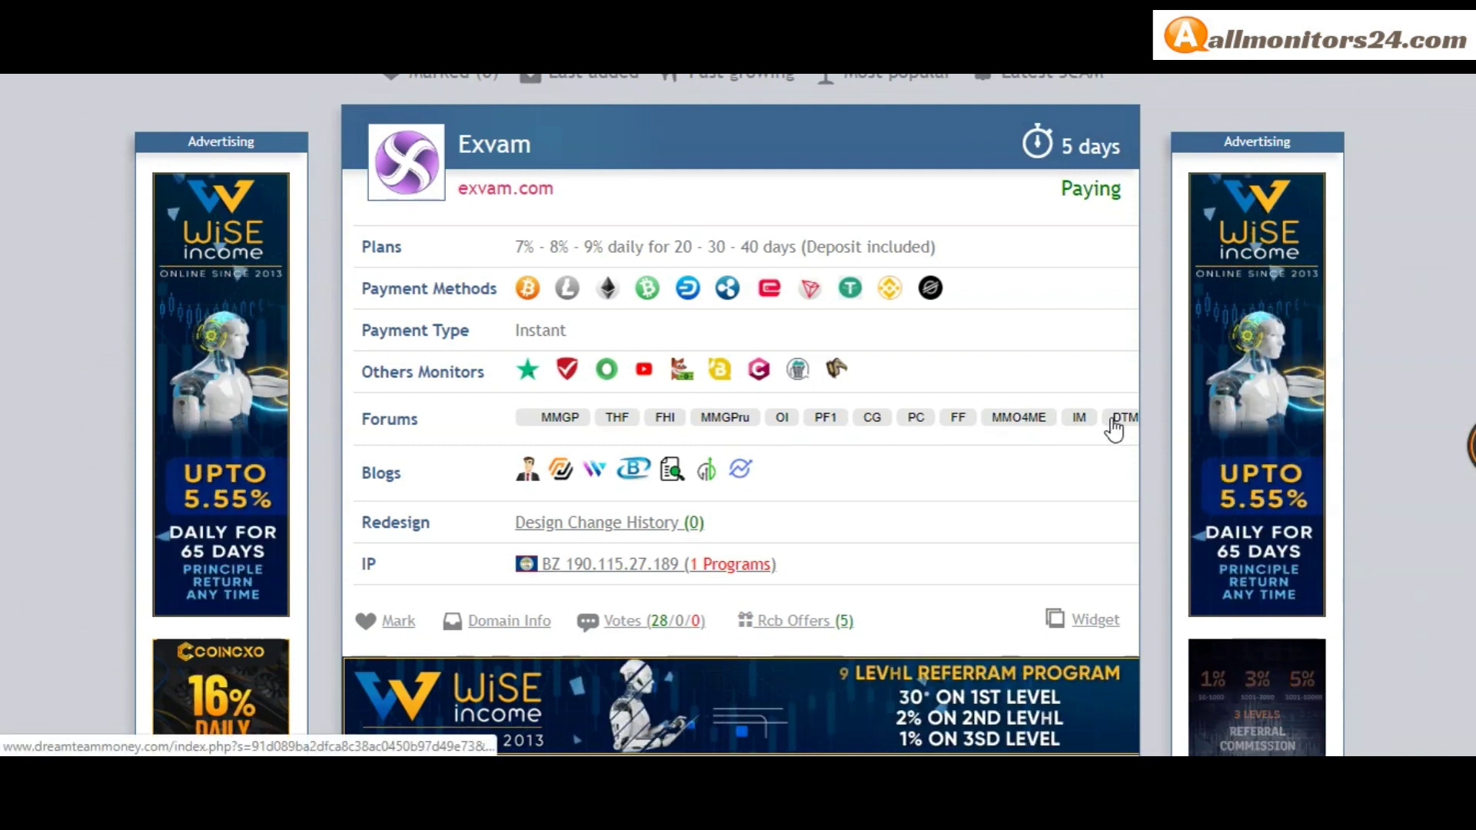
{"action": "scroll", "coordinate": [844, 424], "scroll_direction": "down", "scroll_amount": 1}
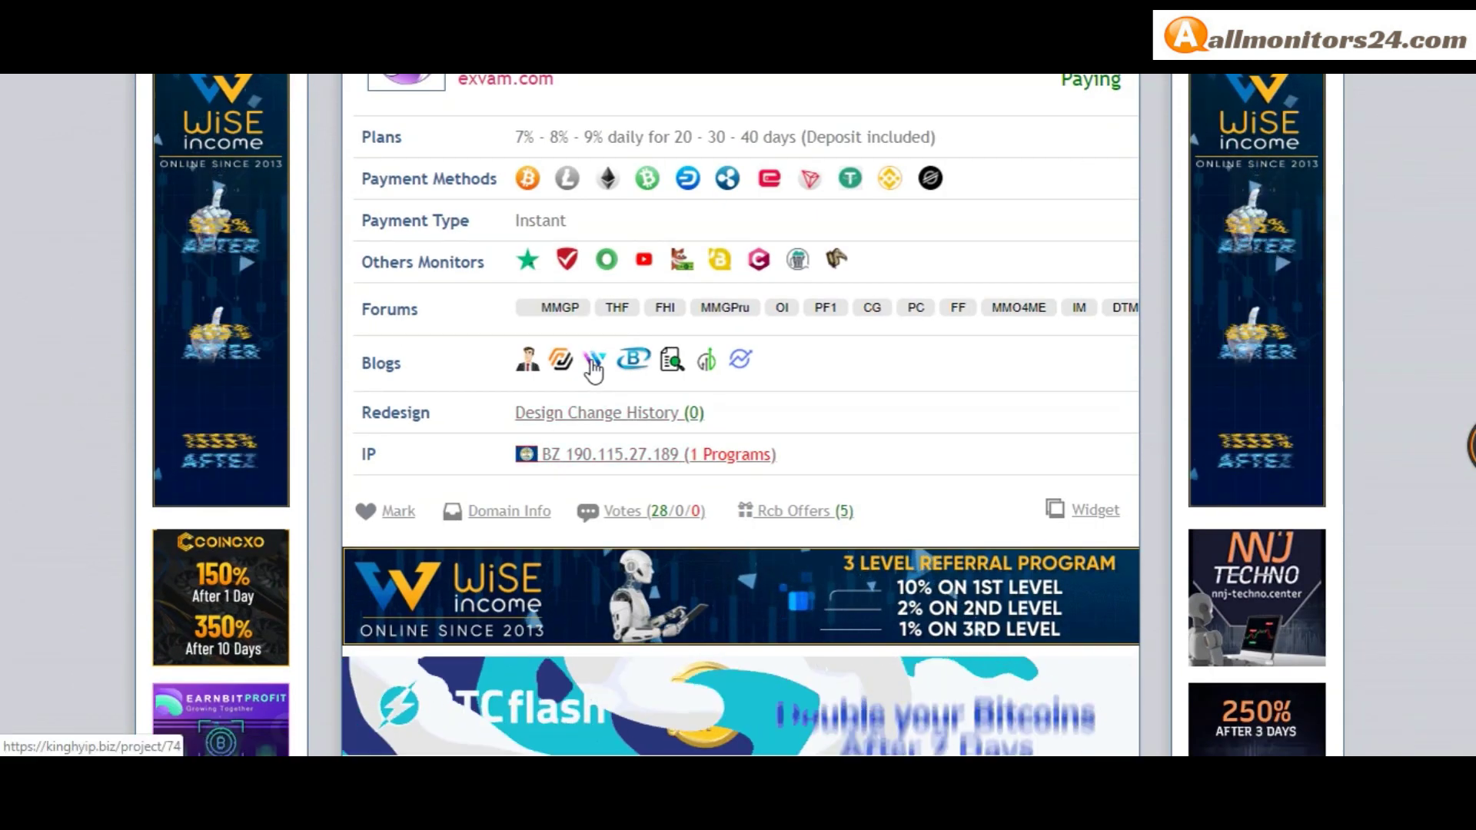
{"action": "scroll", "coordinate": [646, 369], "scroll_direction": "down", "scroll_amount": 1}
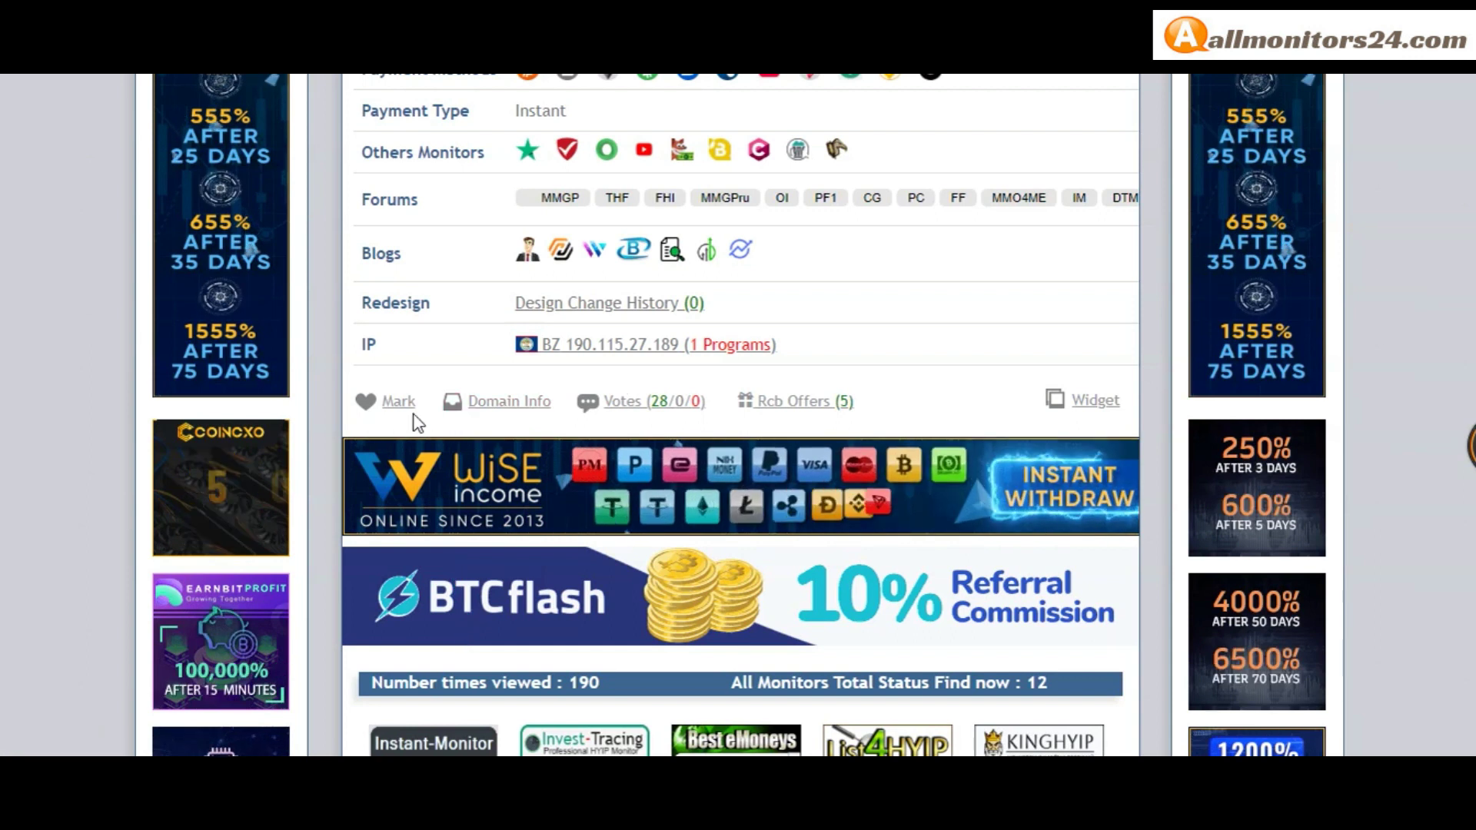
{"action": "scroll", "coordinate": [422, 415], "scroll_direction": "up", "scroll_amount": 1}
{"action": "scroll", "coordinate": [422, 413], "scroll_direction": "up", "scroll_amount": 1}
{"action": "scroll", "coordinate": [439, 415], "scroll_direction": "up", "scroll_amount": 2}
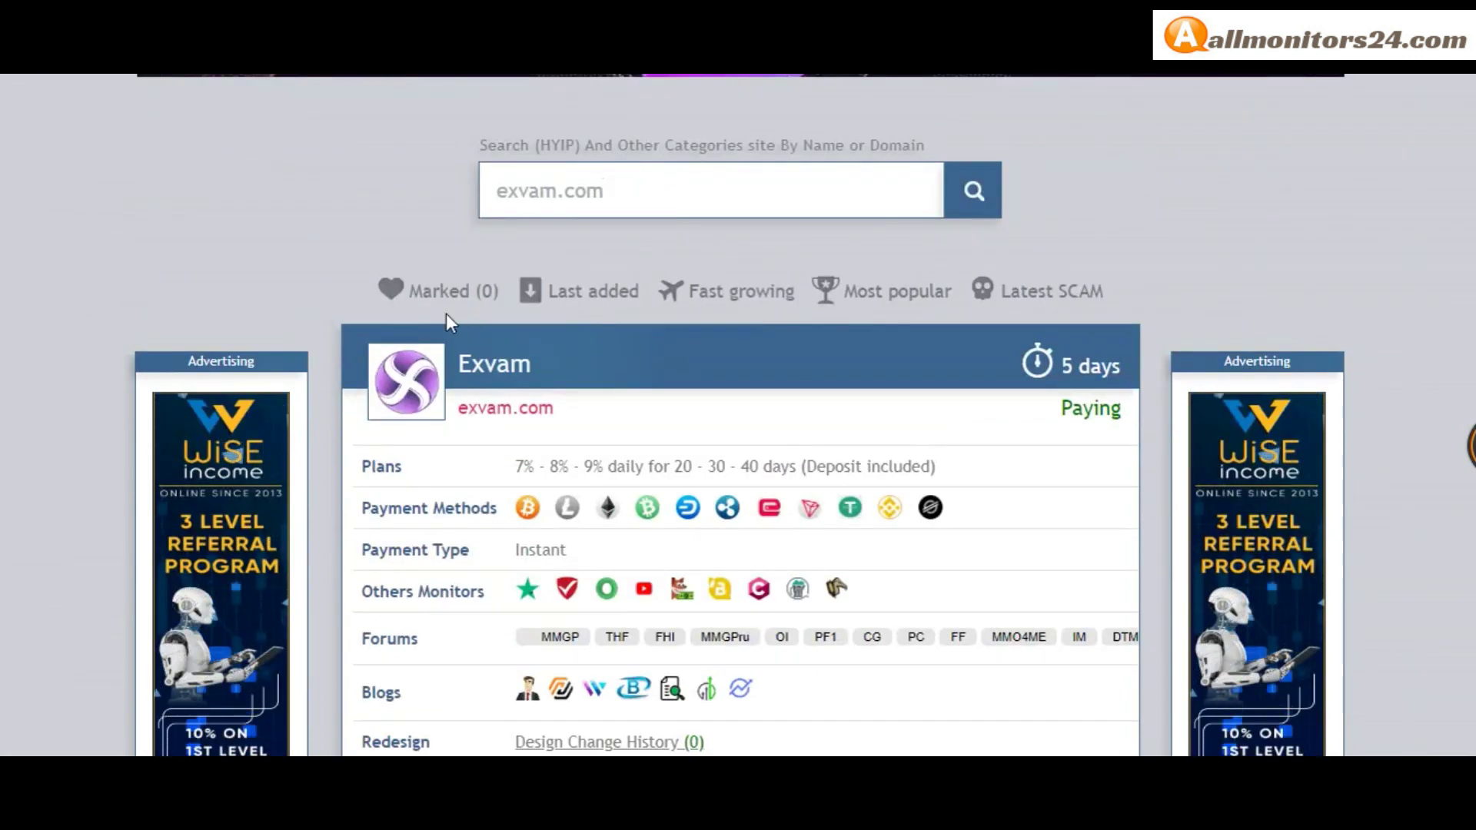
{"action": "scroll", "coordinate": [442, 309], "scroll_direction": "down", "scroll_amount": 5}
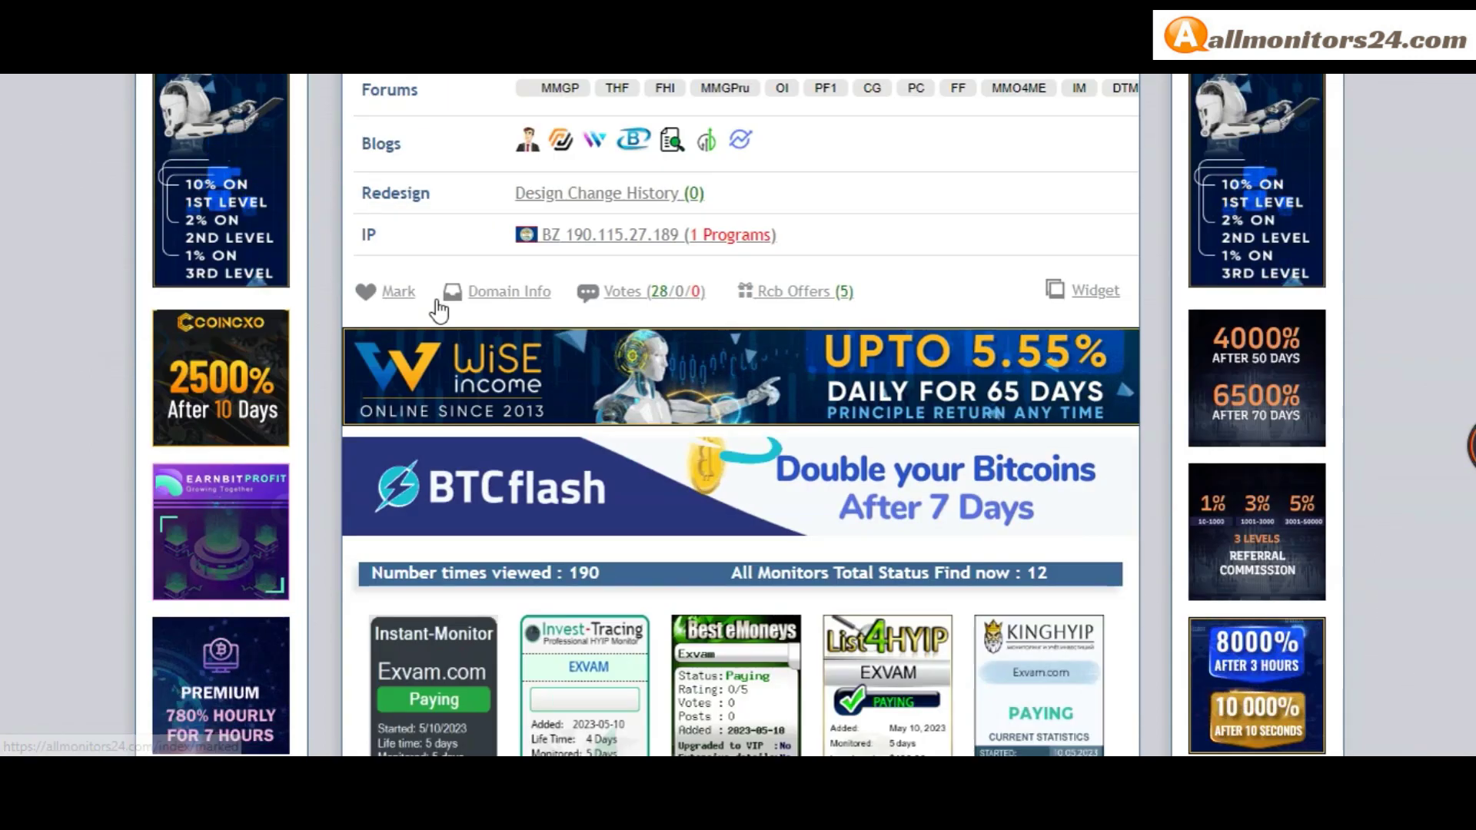
Show Exvam's 28 positive votes, the RCB offers calculator and its domain registration details
{"action": "left_click", "coordinate": [630, 294]}
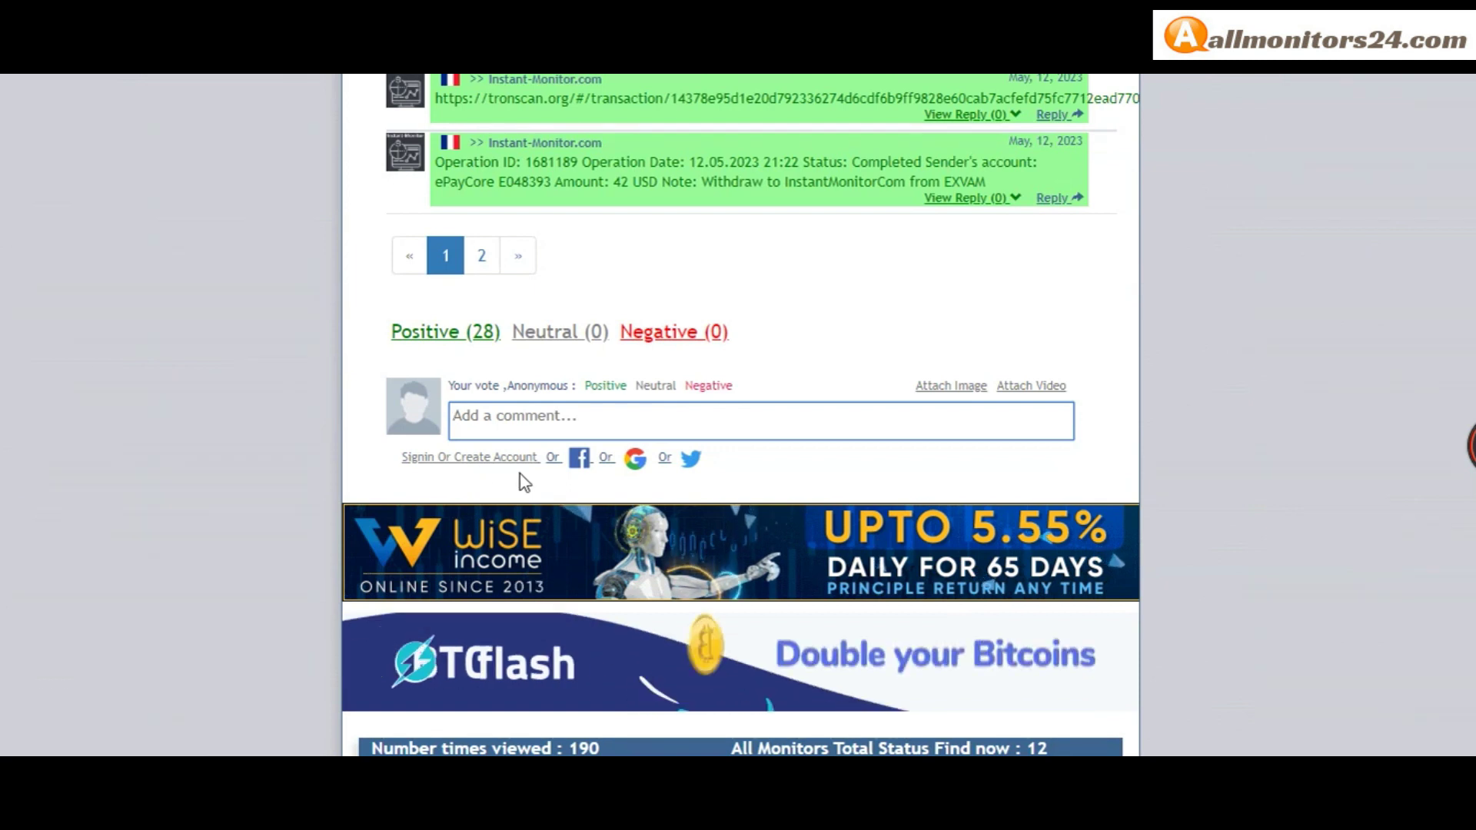
{"action": "scroll", "coordinate": [602, 470], "scroll_direction": "up", "scroll_amount": 5}
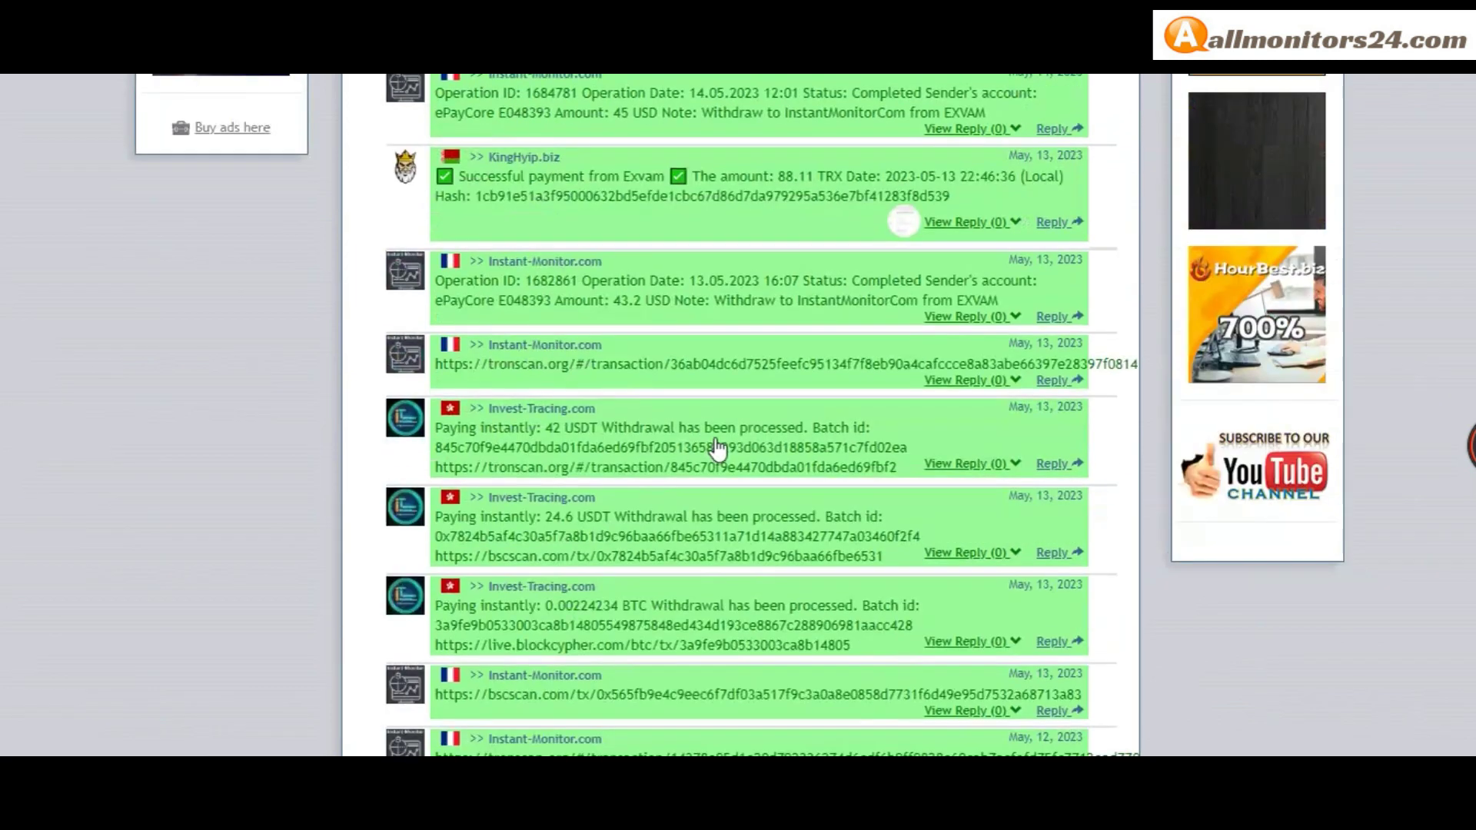
{"action": "scroll", "coordinate": [718, 451], "scroll_direction": "up", "scroll_amount": 5}
{"action": "scroll", "coordinate": [734, 438], "scroll_direction": "up", "scroll_amount": 3}
{"action": "scroll", "coordinate": [820, 329], "scroll_direction": "up", "scroll_amount": 1}
{"action": "scroll", "coordinate": [824, 313], "scroll_direction": "up", "scroll_amount": 1}
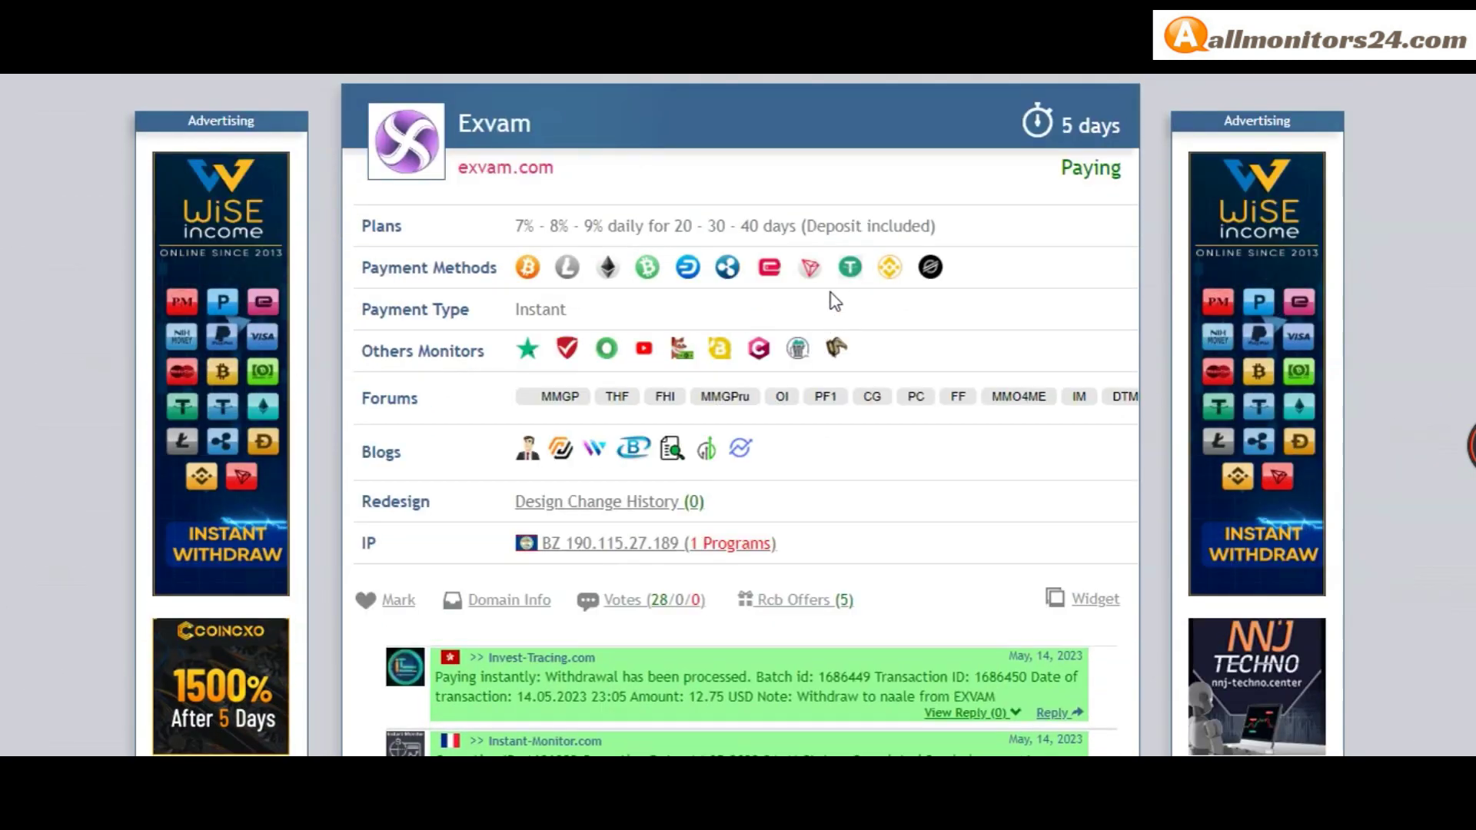
{"action": "scroll", "coordinate": [837, 290], "scroll_direction": "up", "scroll_amount": 1}
{"action": "scroll", "coordinate": [840, 277], "scroll_direction": "down", "scroll_amount": 5}
{"action": "scroll", "coordinate": [840, 278], "scroll_direction": "up", "scroll_amount": 2}
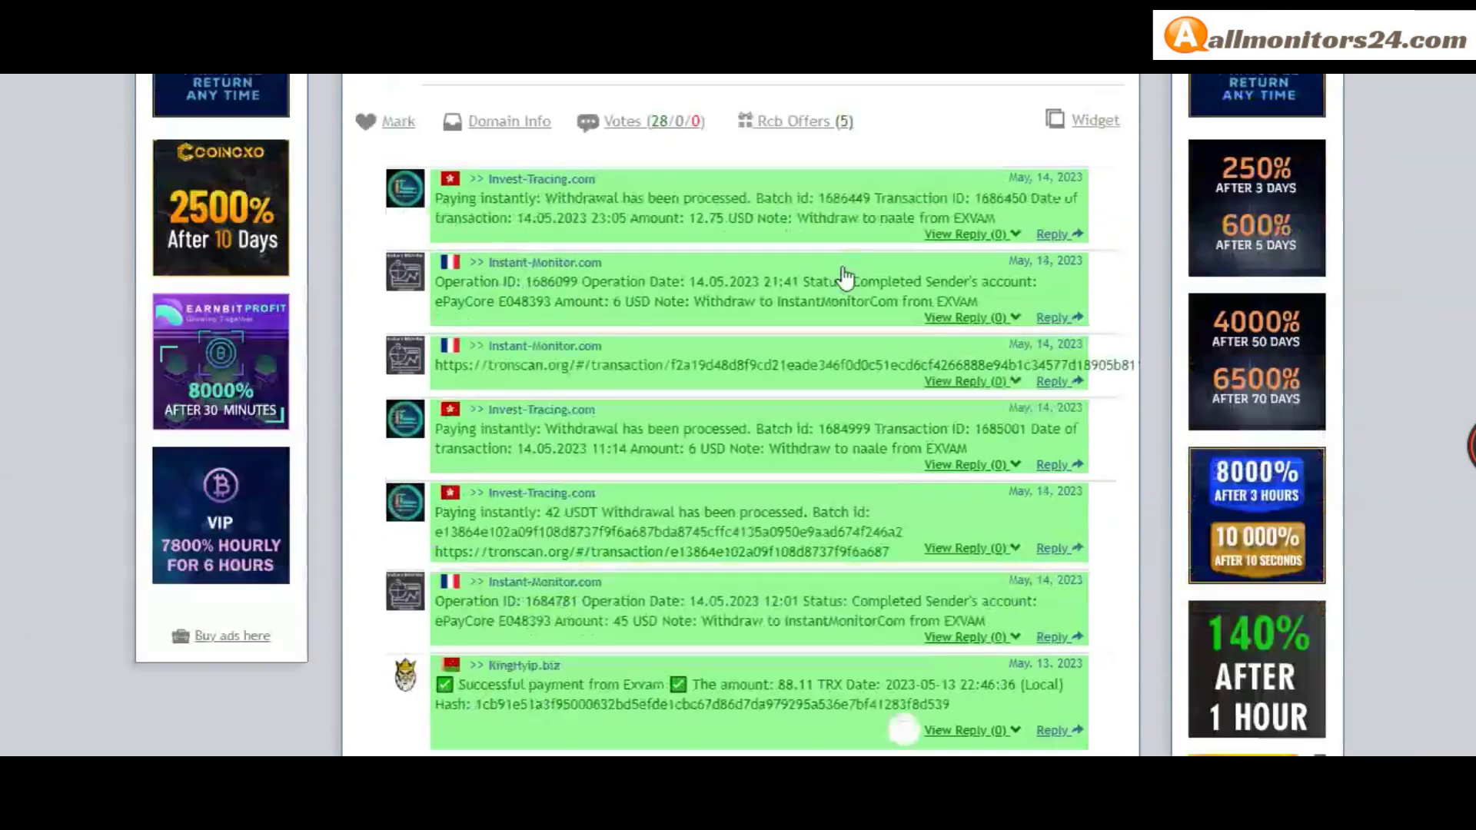
{"action": "scroll", "coordinate": [807, 462], "scroll_direction": "up", "scroll_amount": 3}
{"action": "left_click", "coordinate": [790, 494]}
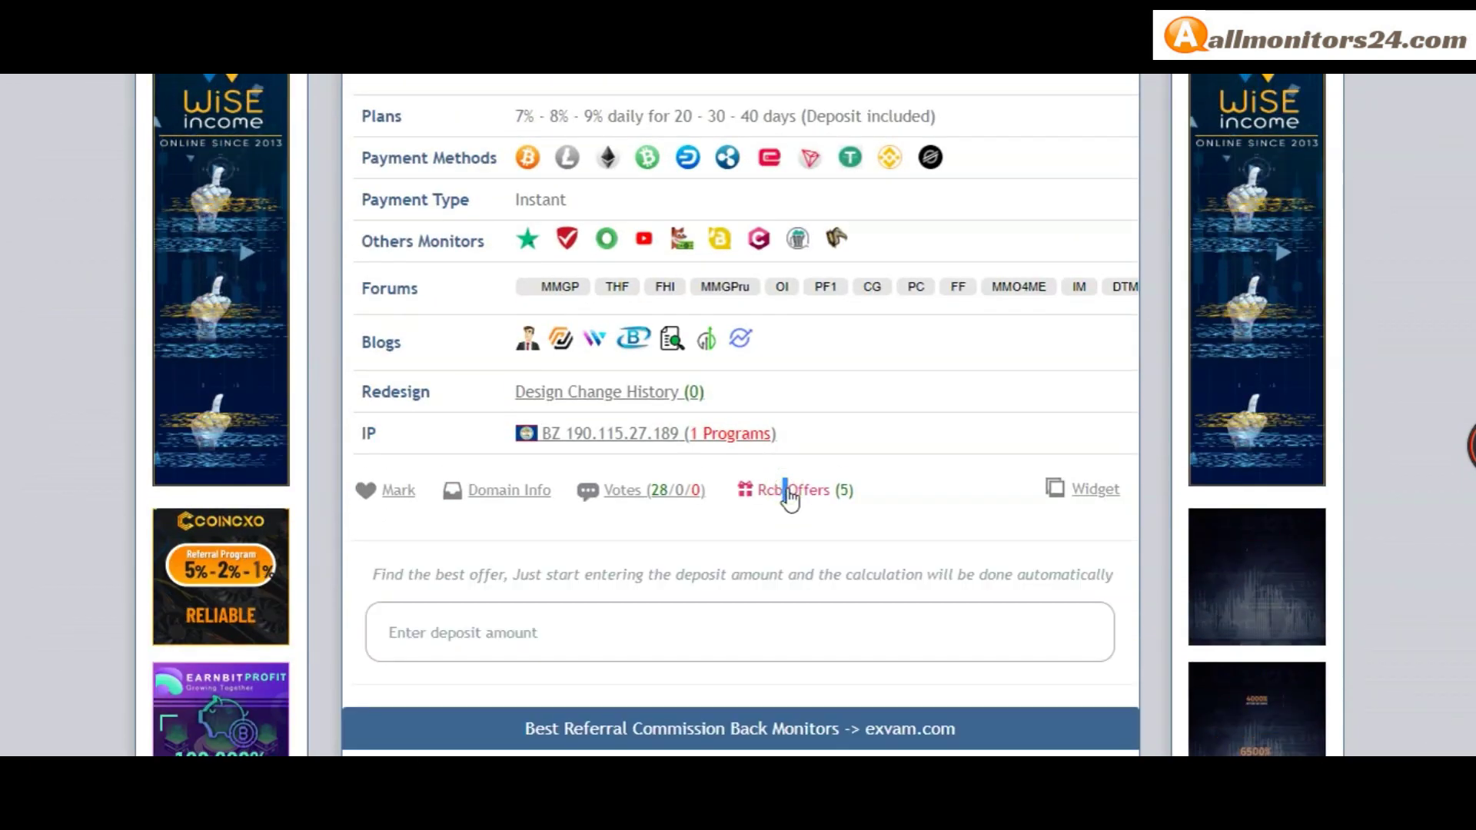
{"action": "left_click", "coordinate": [509, 493]}
{"action": "scroll", "coordinate": [508, 504], "scroll_direction": "down", "scroll_amount": 4}
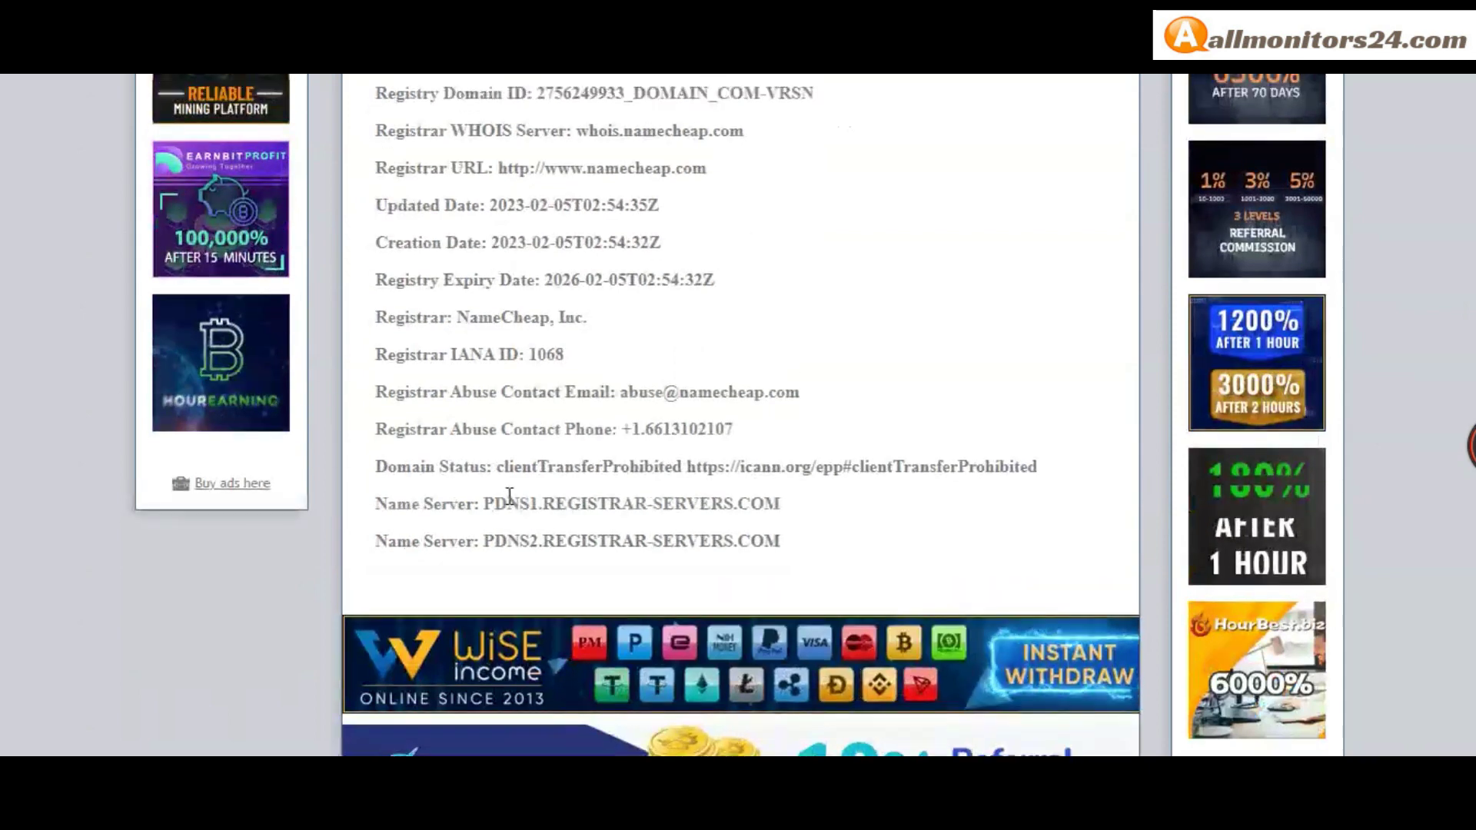
{"action": "scroll", "coordinate": [511, 323], "scroll_direction": "up", "scroll_amount": 2}
Examine the twelve monitor cards, including Invest-Tracing and hyip.biz, all showing Exvam as Paying
{"action": "left_click", "coordinate": [511, 277]}
{"action": "scroll", "coordinate": [509, 280], "scroll_direction": "down", "scroll_amount": 1}
{"action": "scroll", "coordinate": [509, 281], "scroll_direction": "down", "scroll_amount": 3}
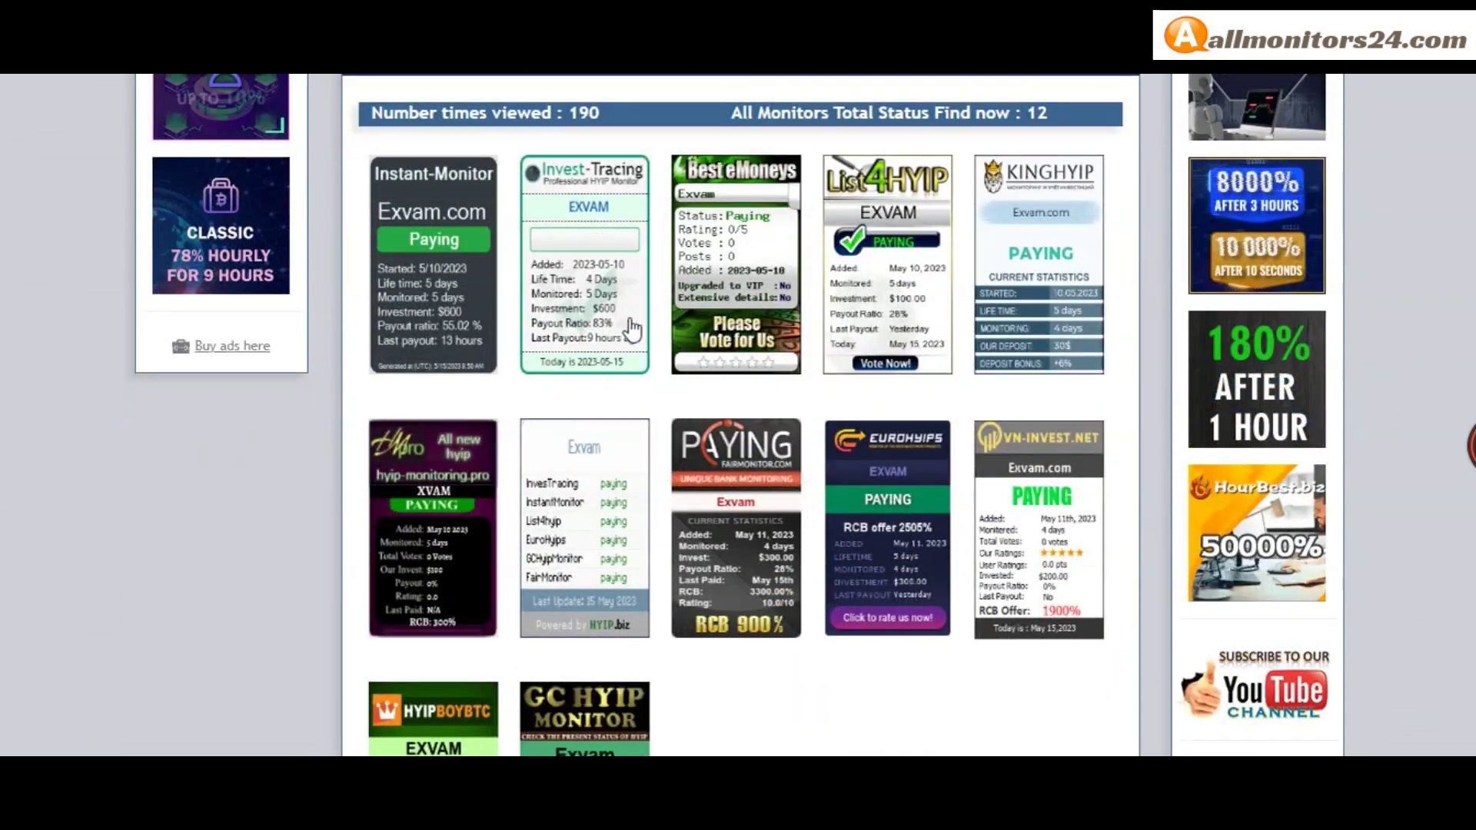
{"action": "scroll", "coordinate": [956, 619], "scroll_direction": "up", "scroll_amount": 1}
{"action": "scroll", "coordinate": [377, 597], "scroll_direction": "down", "scroll_amount": 1}
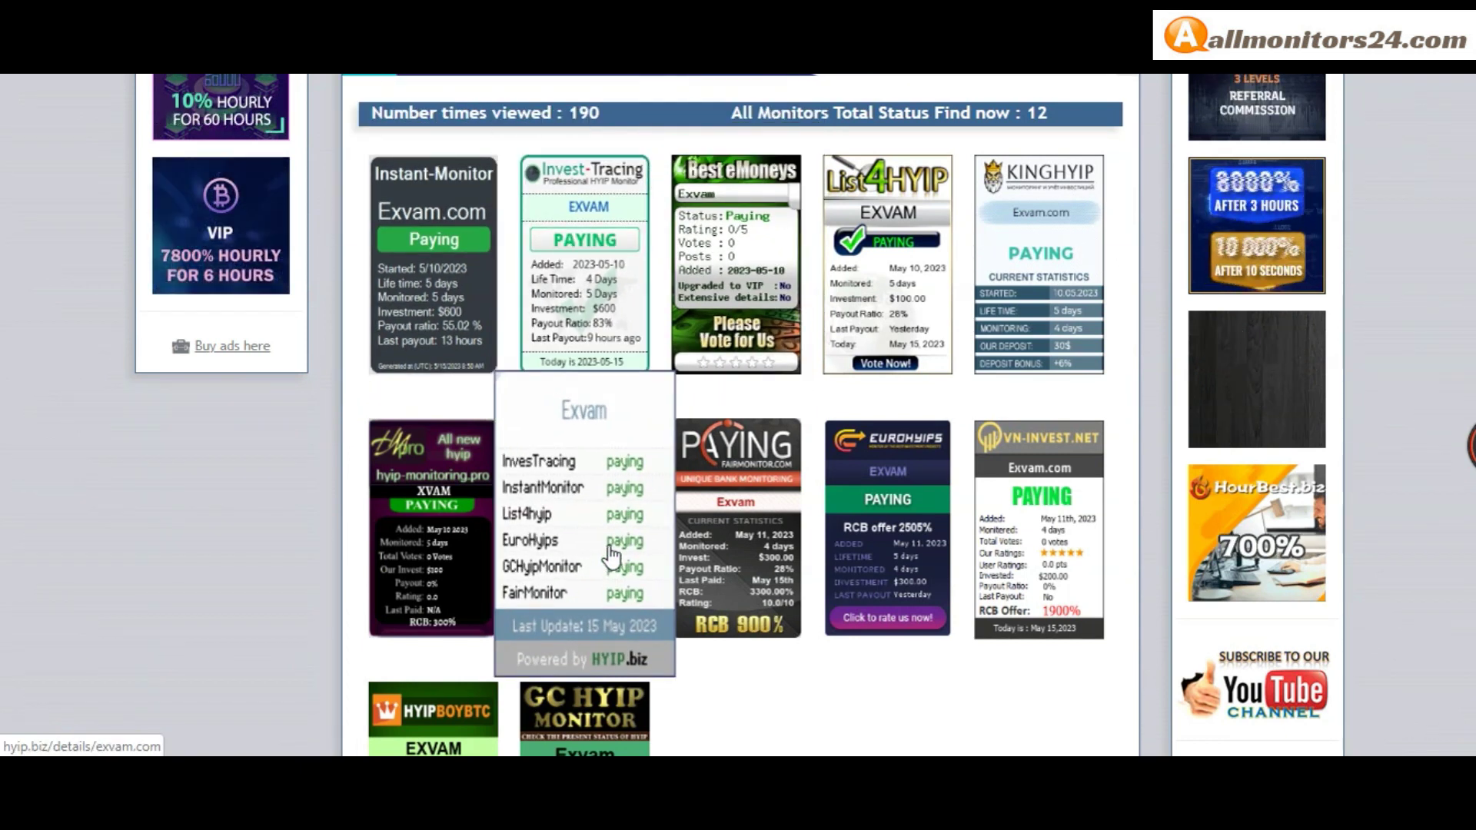
{"action": "scroll", "coordinate": [816, 268], "scroll_direction": "down", "scroll_amount": 2}
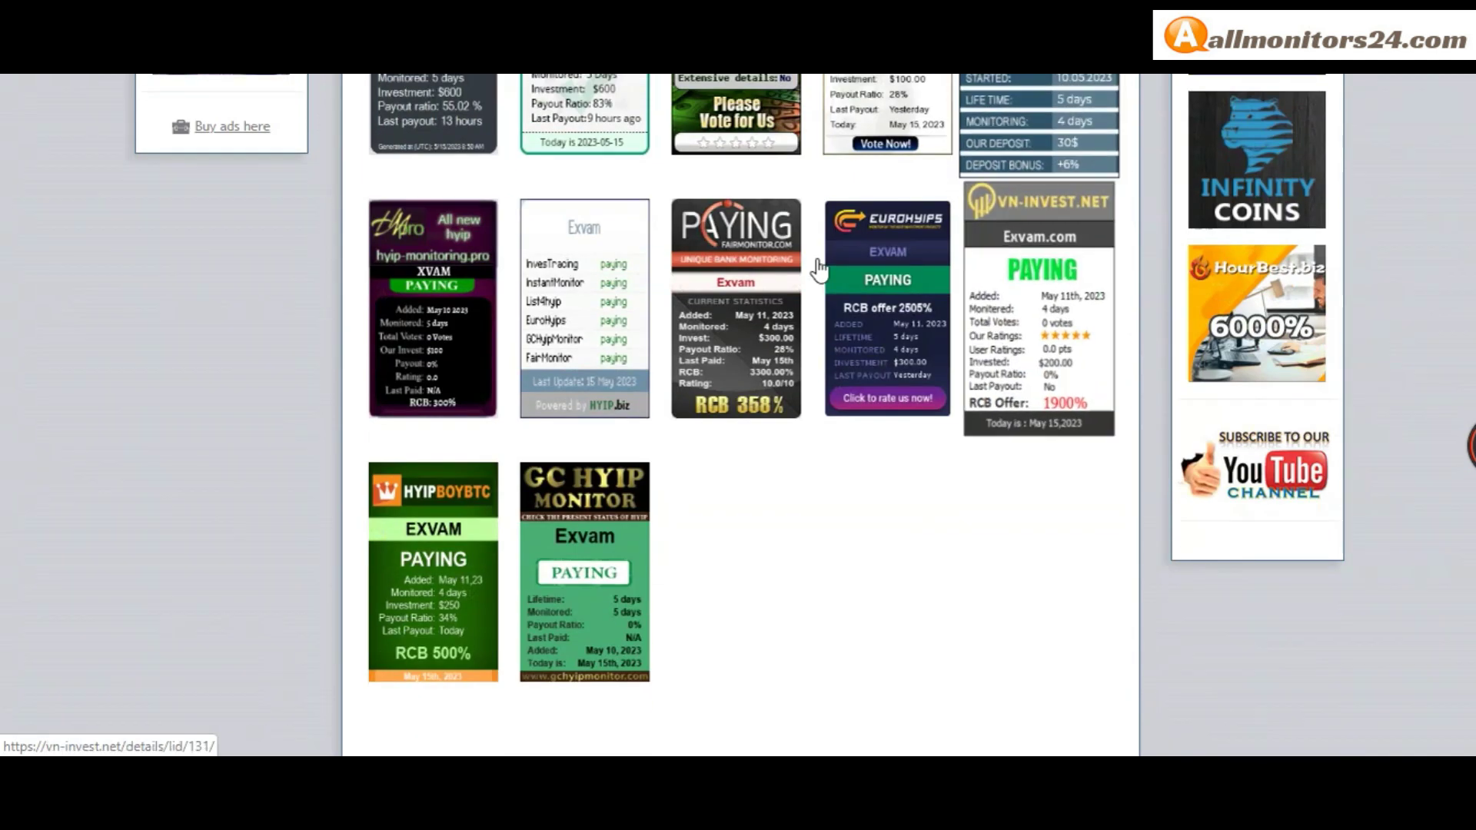
{"action": "scroll", "coordinate": [427, 381], "scroll_direction": "up", "scroll_amount": 3}
{"action": "scroll", "coordinate": [1046, 328], "scroll_direction": "down", "scroll_amount": 3}
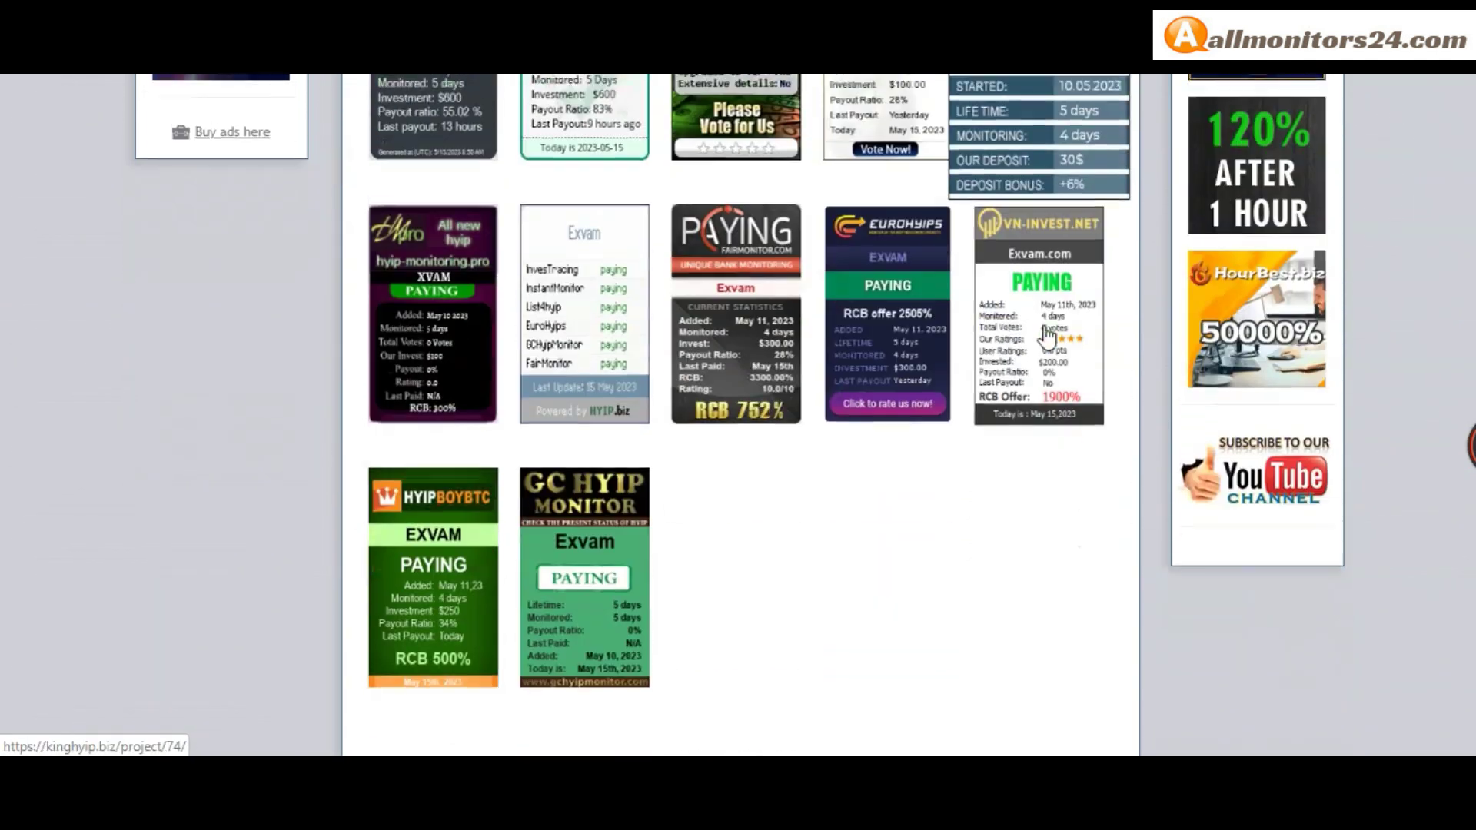
{"action": "scroll", "coordinate": [491, 491], "scroll_direction": "up", "scroll_amount": 2}
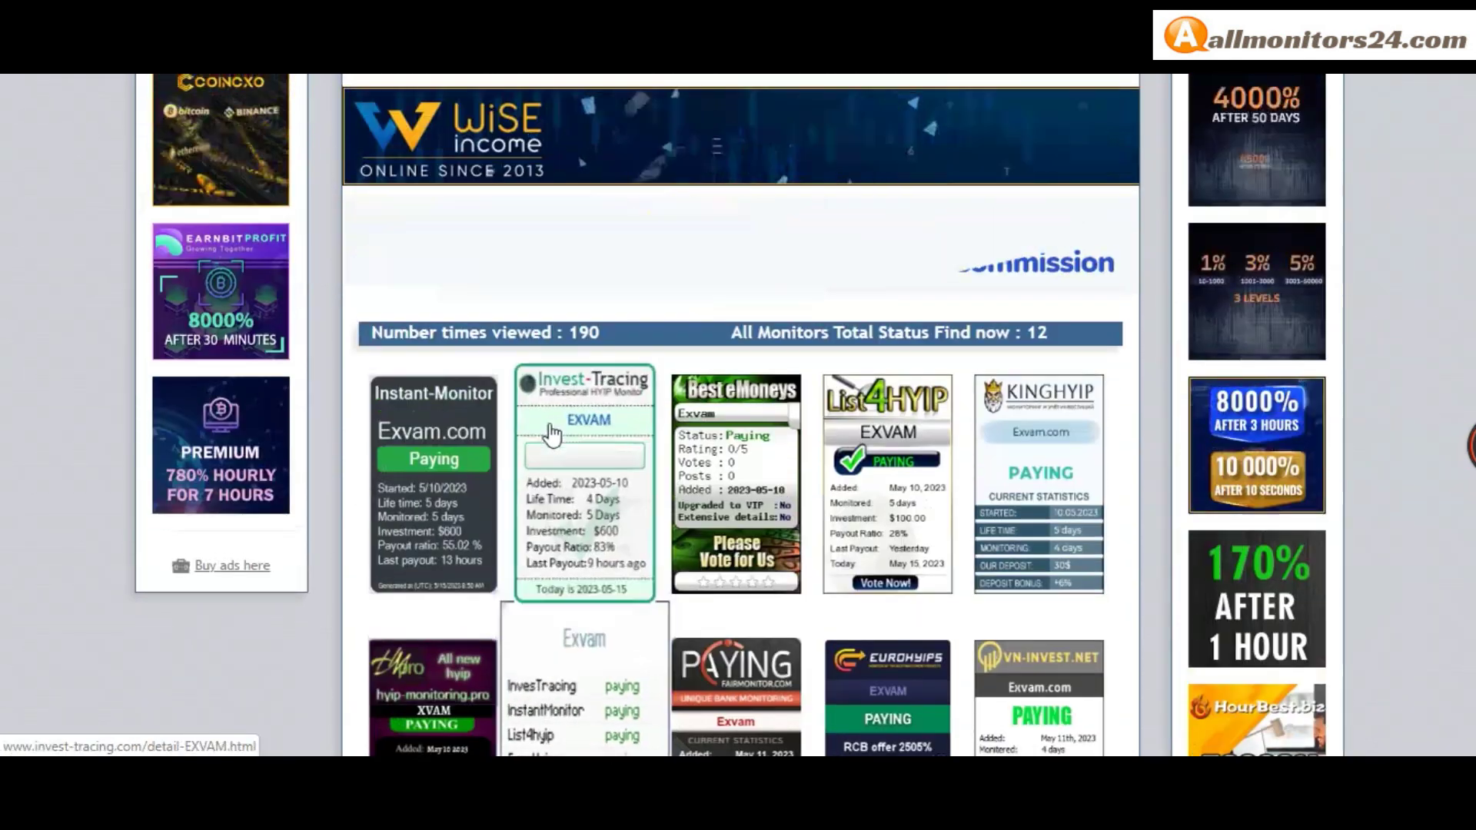
{"action": "scroll", "coordinate": [551, 433], "scroll_direction": "up", "scroll_amount": 2}
{"action": "scroll", "coordinate": [567, 392], "scroll_direction": "down", "scroll_amount": 2}
{"action": "scroll", "coordinate": [600, 577], "scroll_direction": "down", "scroll_amount": 1}
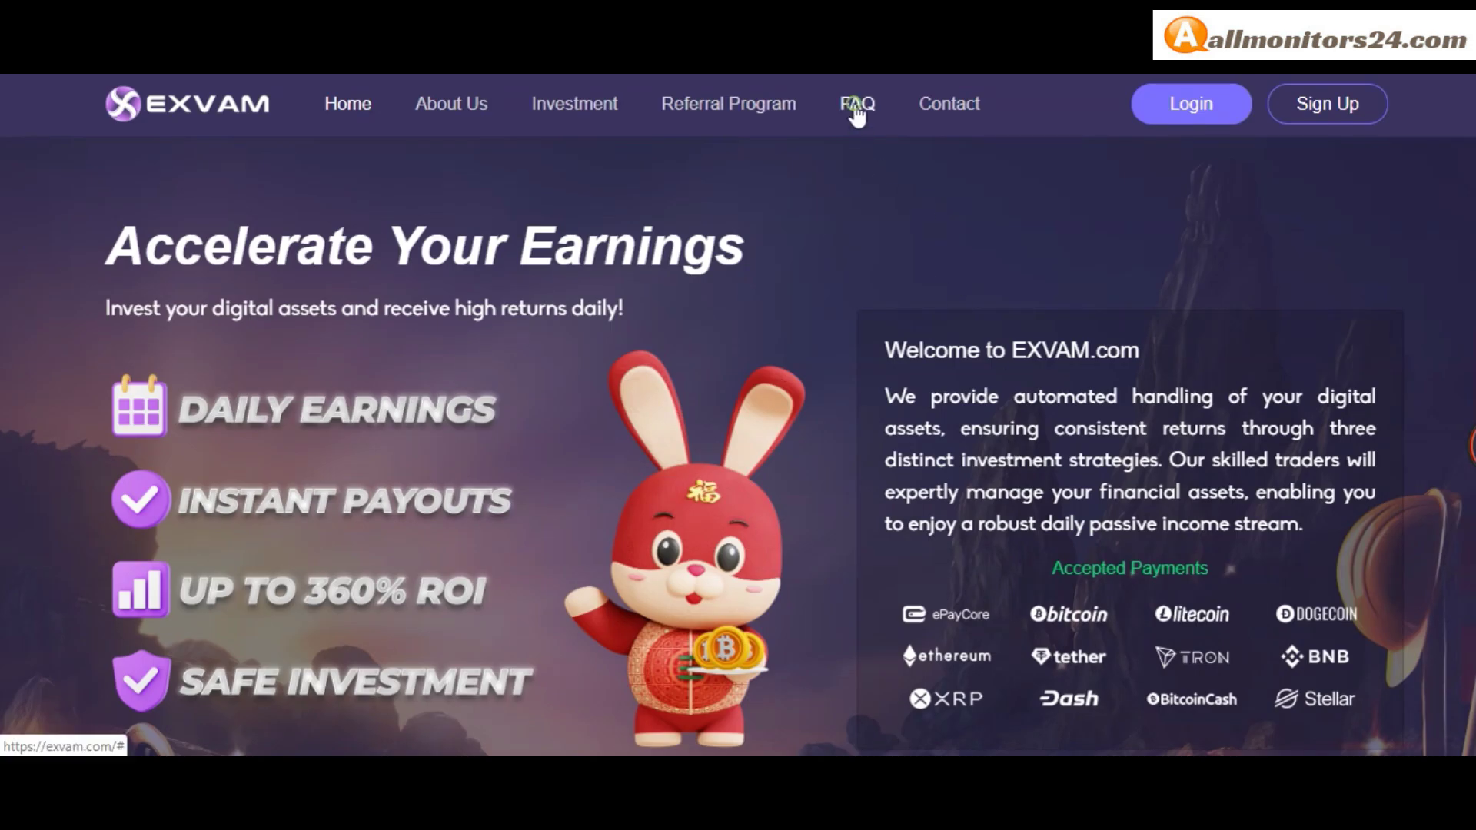
Jump to EXVAM's FAQ, then tour the contact, Telegram support and live statistics sections
{"action": "left_click", "coordinate": [858, 107]}
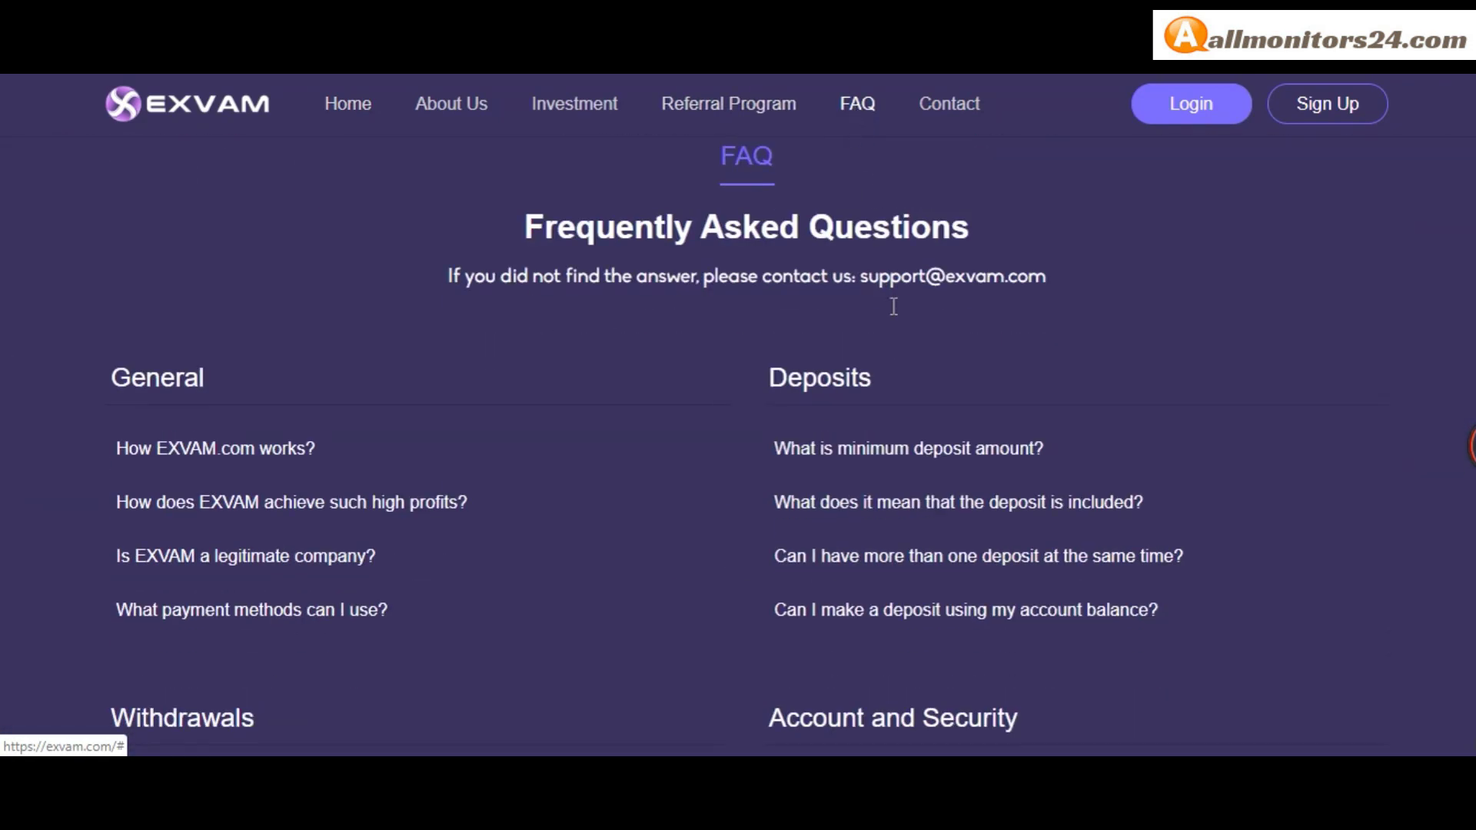
{"action": "scroll", "coordinate": [911, 358], "scroll_direction": "down", "scroll_amount": 2}
{"action": "scroll", "coordinate": [927, 414], "scroll_direction": "down", "scroll_amount": 4}
{"action": "scroll", "coordinate": [423, 580], "scroll_direction": "down", "scroll_amount": 5}
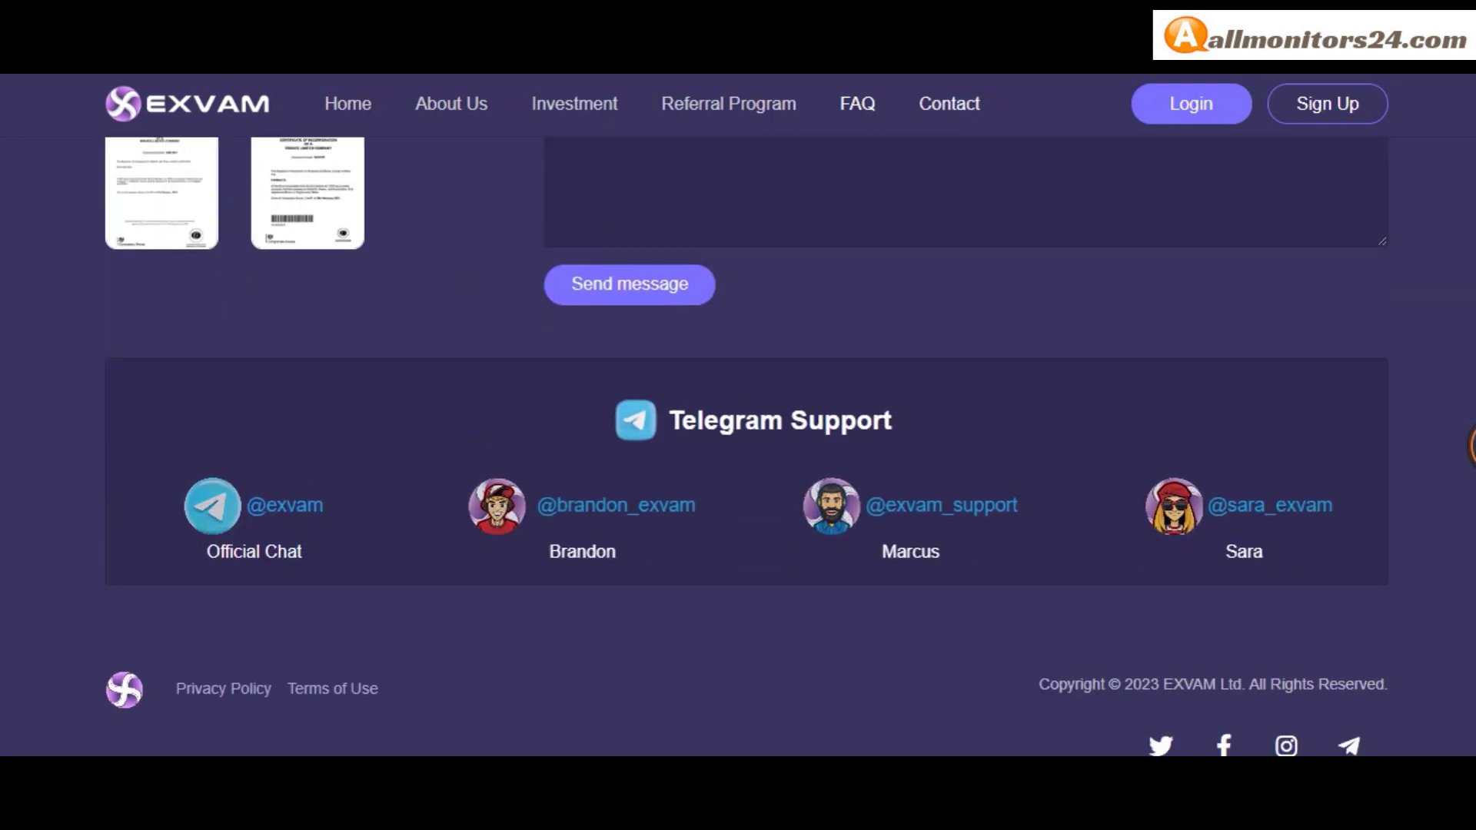
{"action": "scroll", "coordinate": [912, 273], "scroll_direction": "down", "scroll_amount": 4}
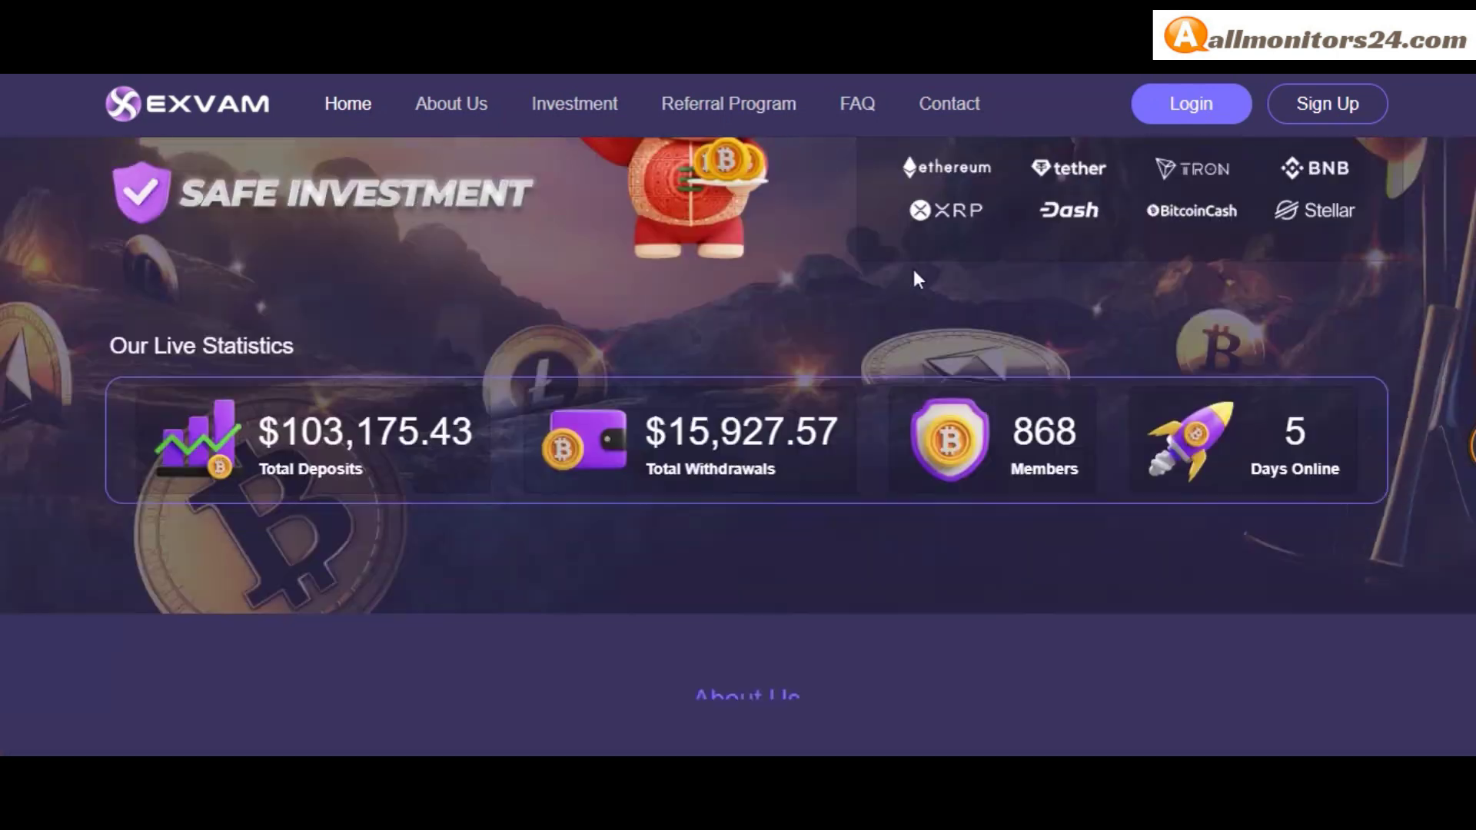
{"action": "scroll", "coordinate": [916, 340], "scroll_direction": "down", "scroll_amount": 3}
{"action": "scroll", "coordinate": [965, 392], "scroll_direction": "down", "scroll_amount": 5}
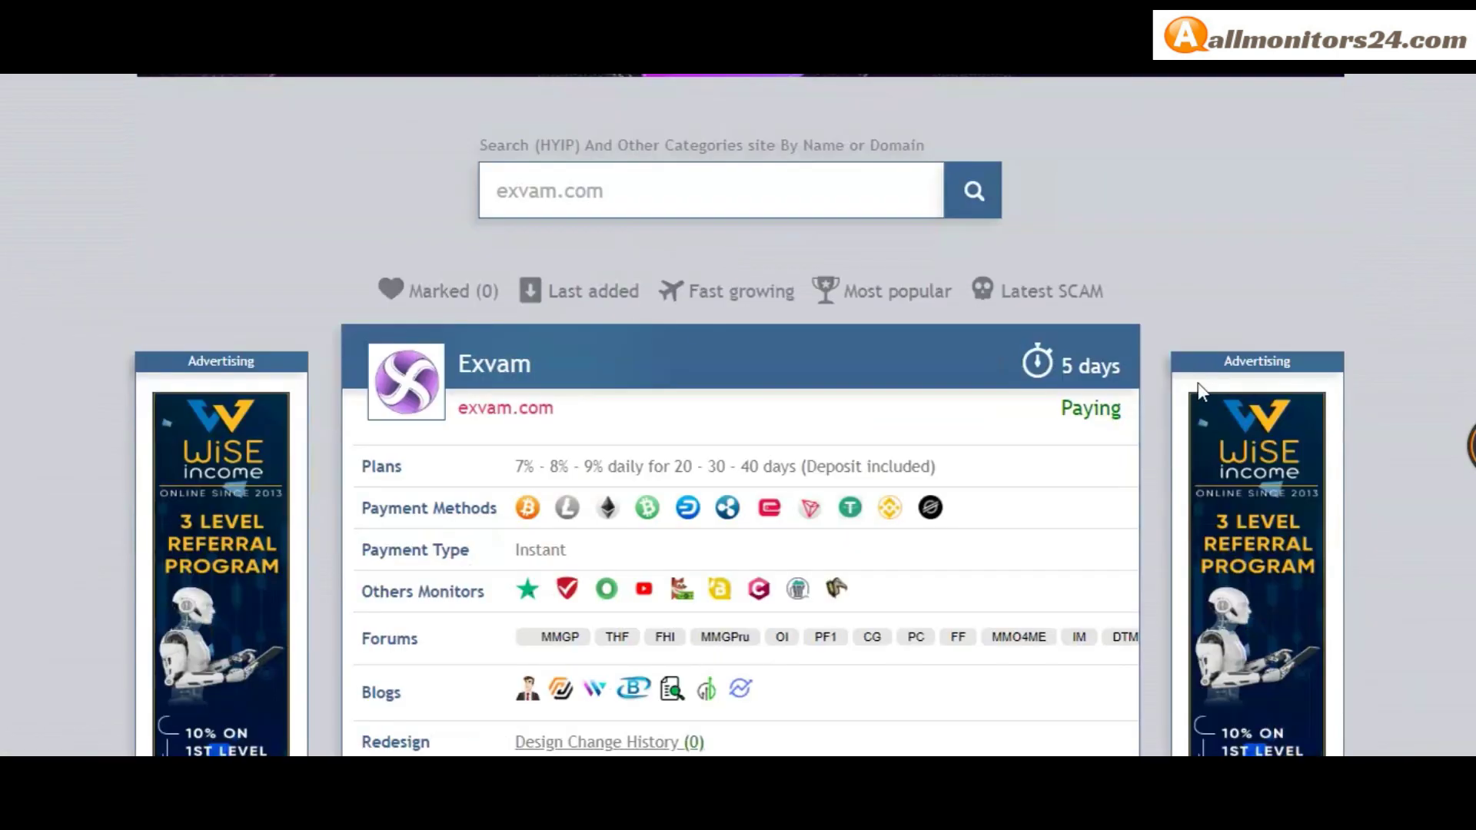
{"action": "scroll", "coordinate": [1198, 383], "scroll_direction": "down", "scroll_amount": 4}
{"action": "scroll", "coordinate": [1150, 388], "scroll_direction": "down", "scroll_amount": 3}
{"action": "scroll", "coordinate": [1136, 391], "scroll_direction": "down", "scroll_amount": 3}
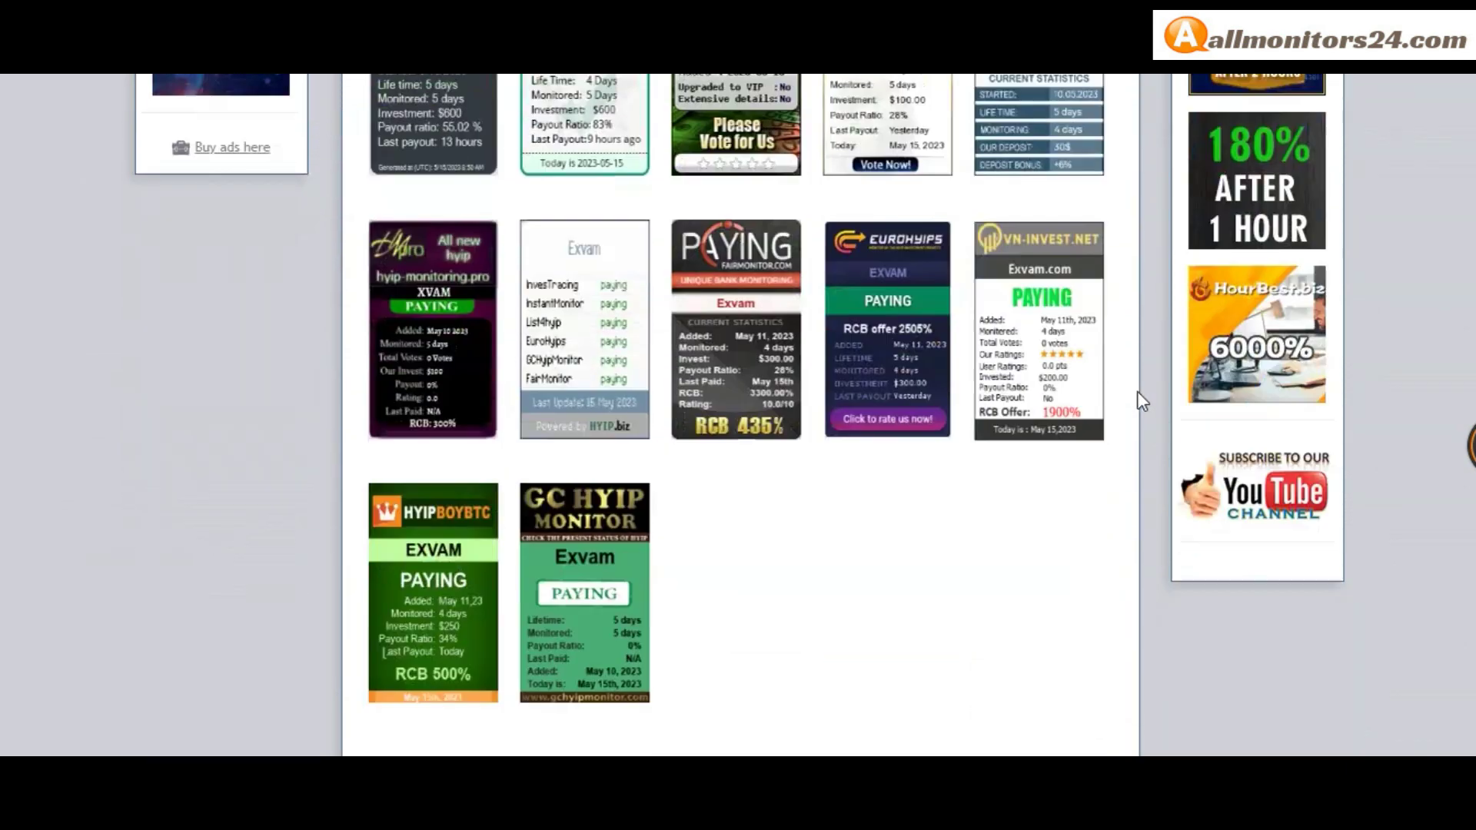
{"action": "scroll", "coordinate": [1137, 390], "scroll_direction": "up", "scroll_amount": 2}
{"action": "scroll", "coordinate": [433, 294], "scroll_direction": "down", "scroll_amount": 2}
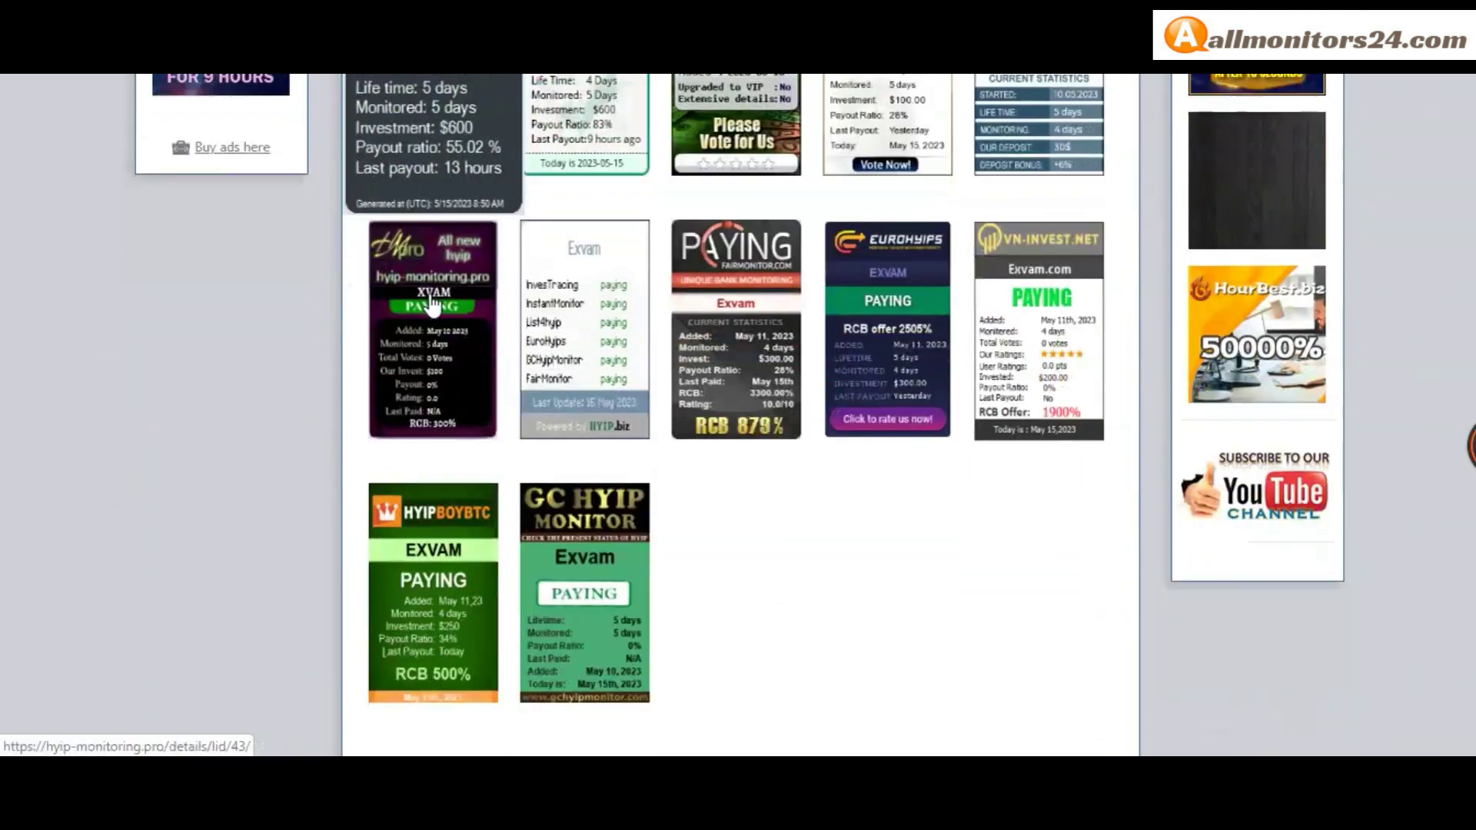